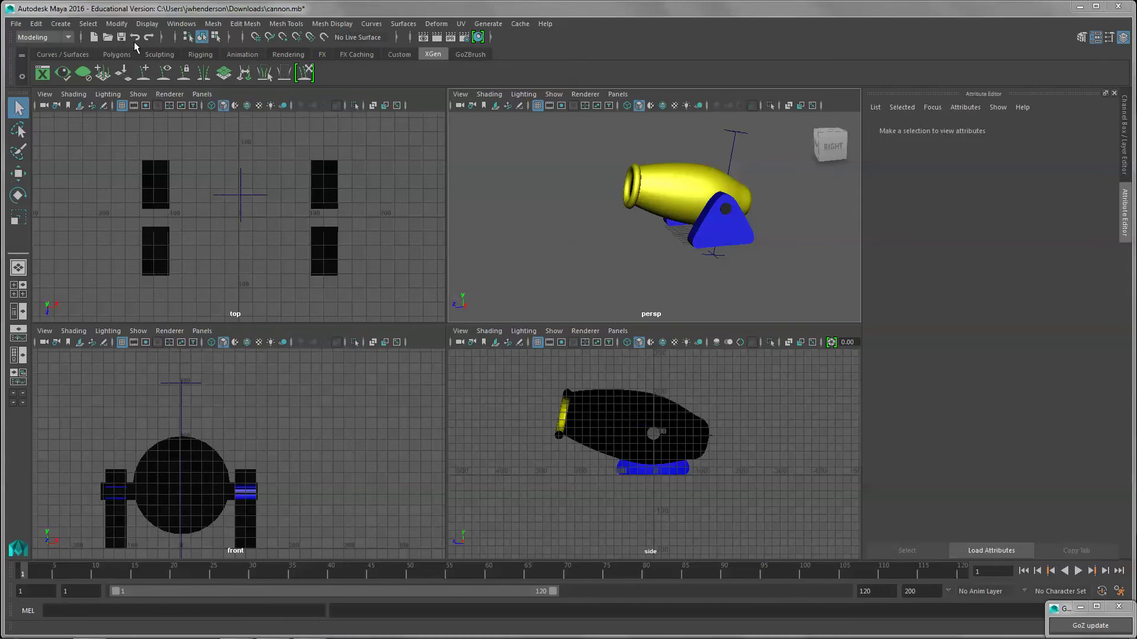
Switch the menu set from Modeling to FX
left_click(36, 37)
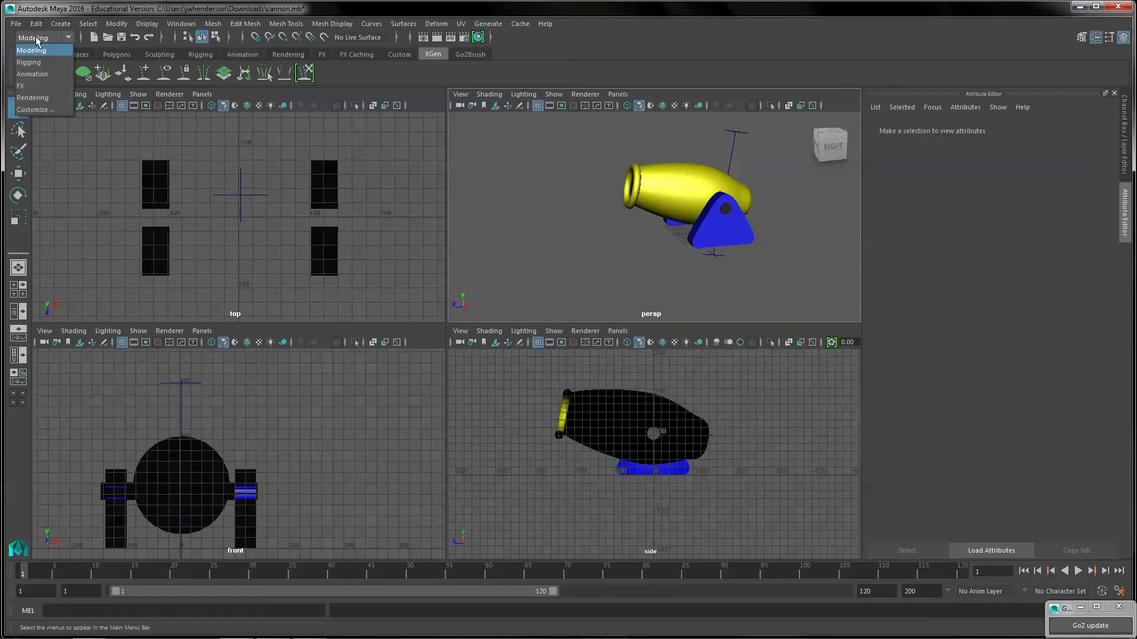
left_click(46, 87)
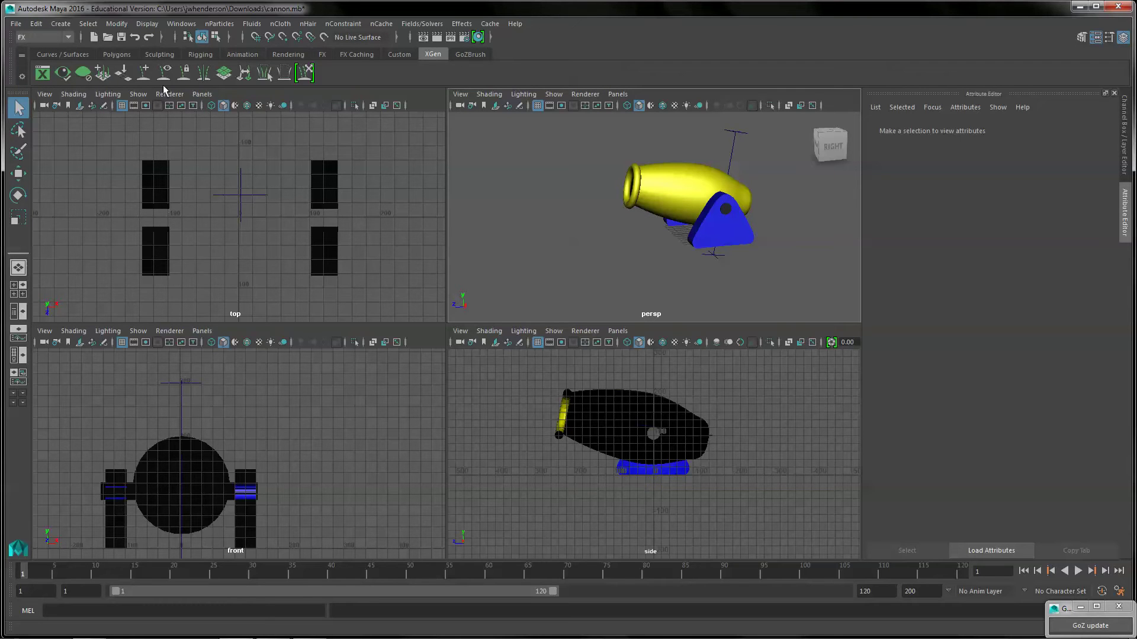
Create a particle emitter and move it into the yellow cannon's mouth
left_click(217, 25)
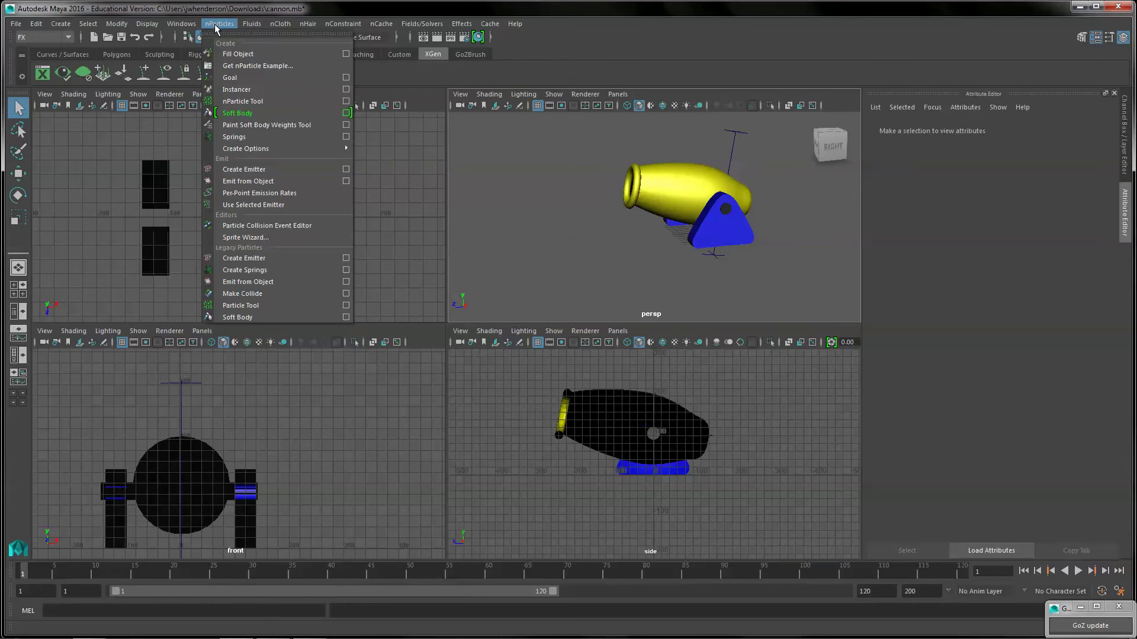
key("Escape")
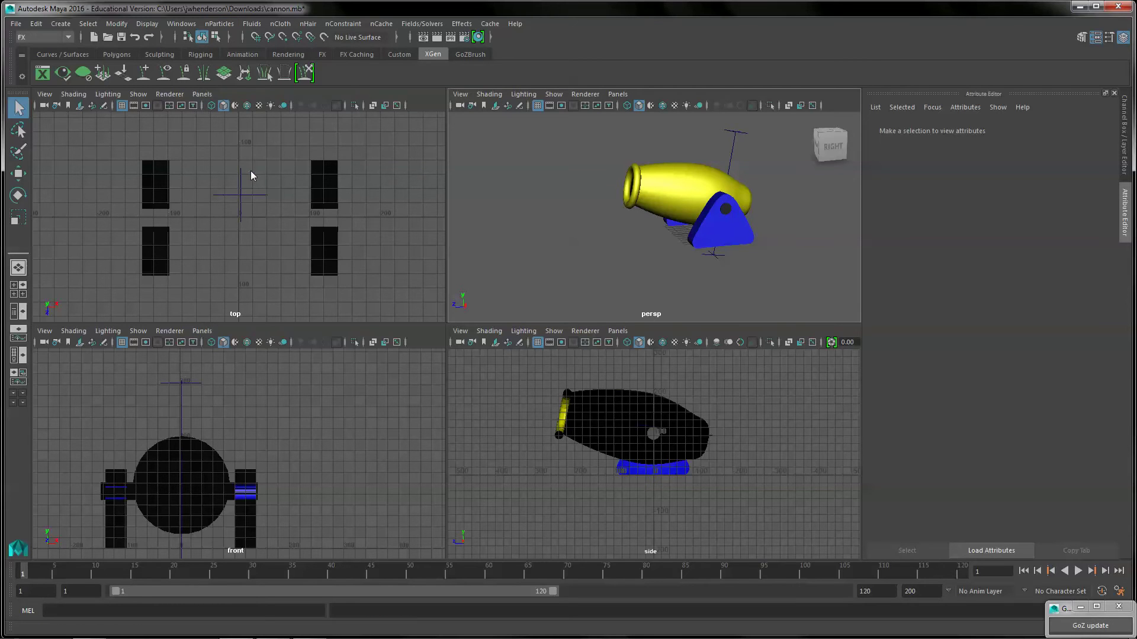
left_click(23, 174)
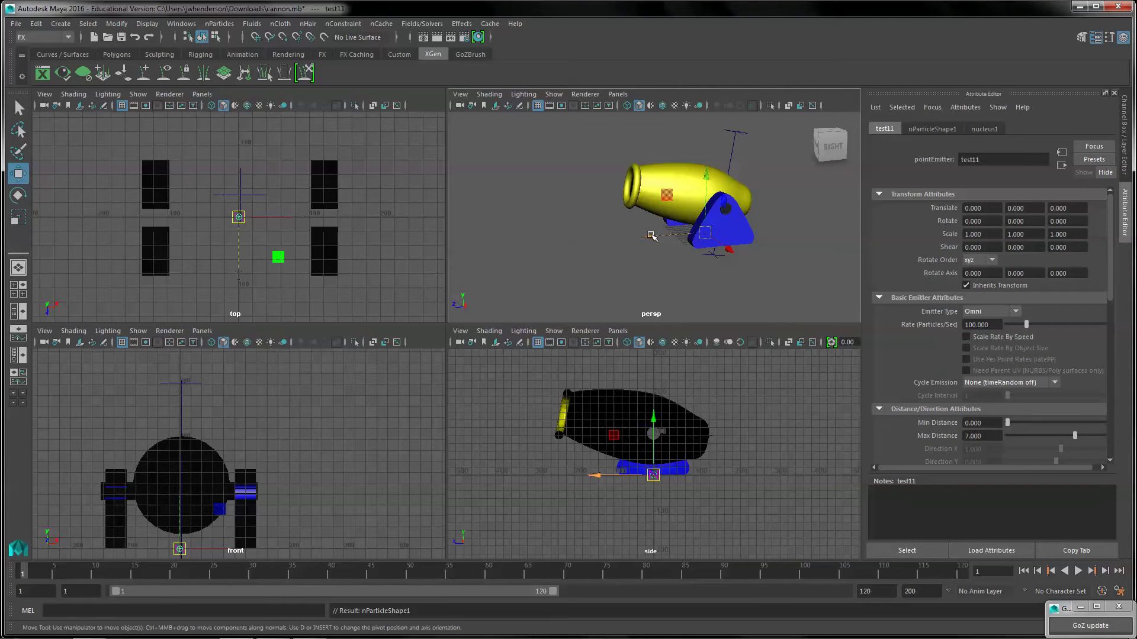
left_click_drag(651, 236, 572, 242)
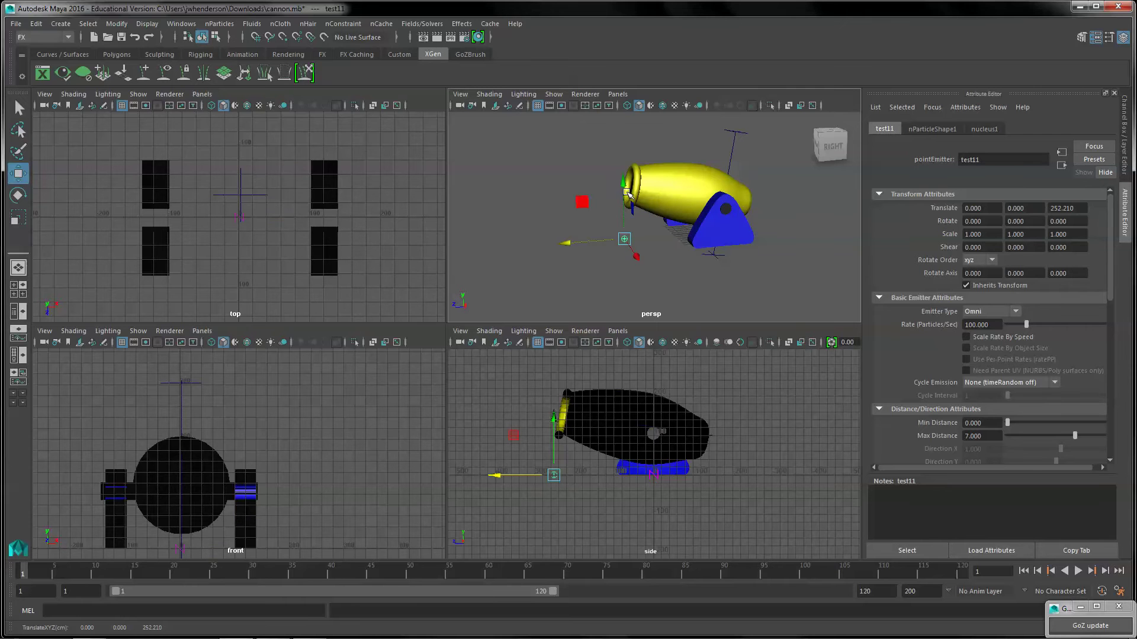
left_click_drag(628, 192, 620, 147)
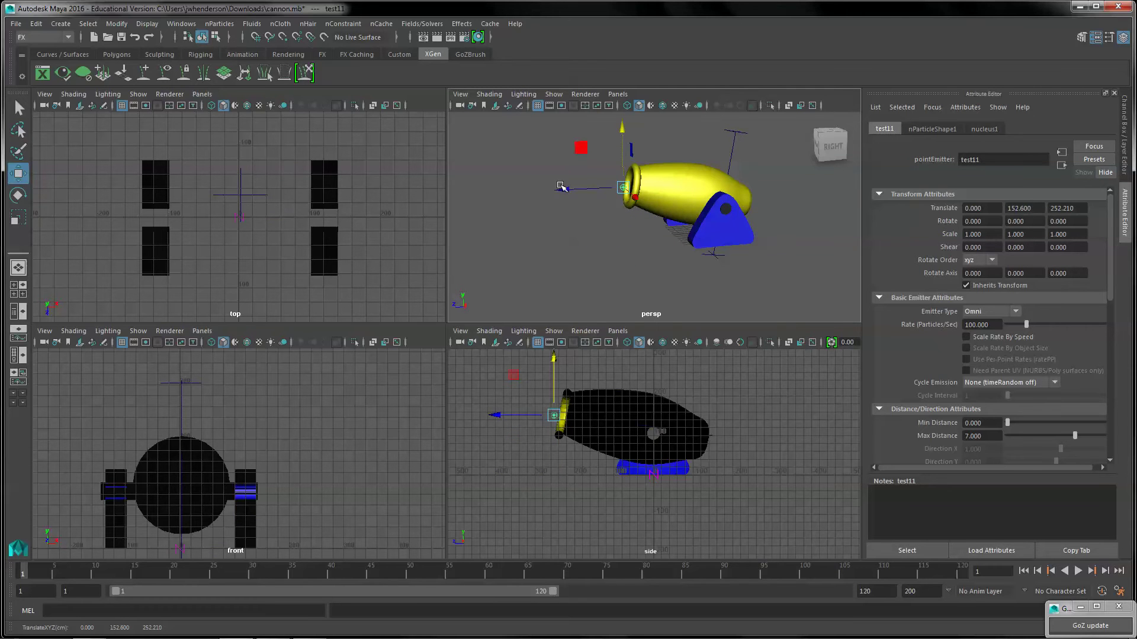
left_click_drag(561, 187, 565, 187)
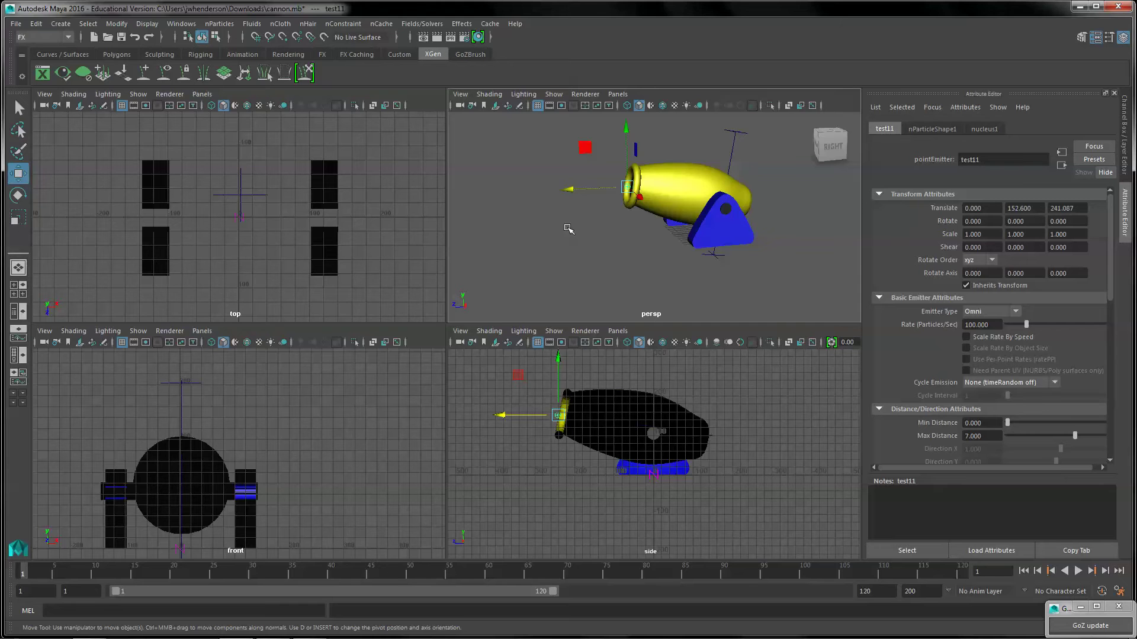
Maximize the perspective view and scrub frames 4 to 41 to preview the particles
mouse_move(569, 229)
left_mouse_down("alt")
mouse_move(610, 233)
mouse_move(571, 240)
left_mouse_up("alt")
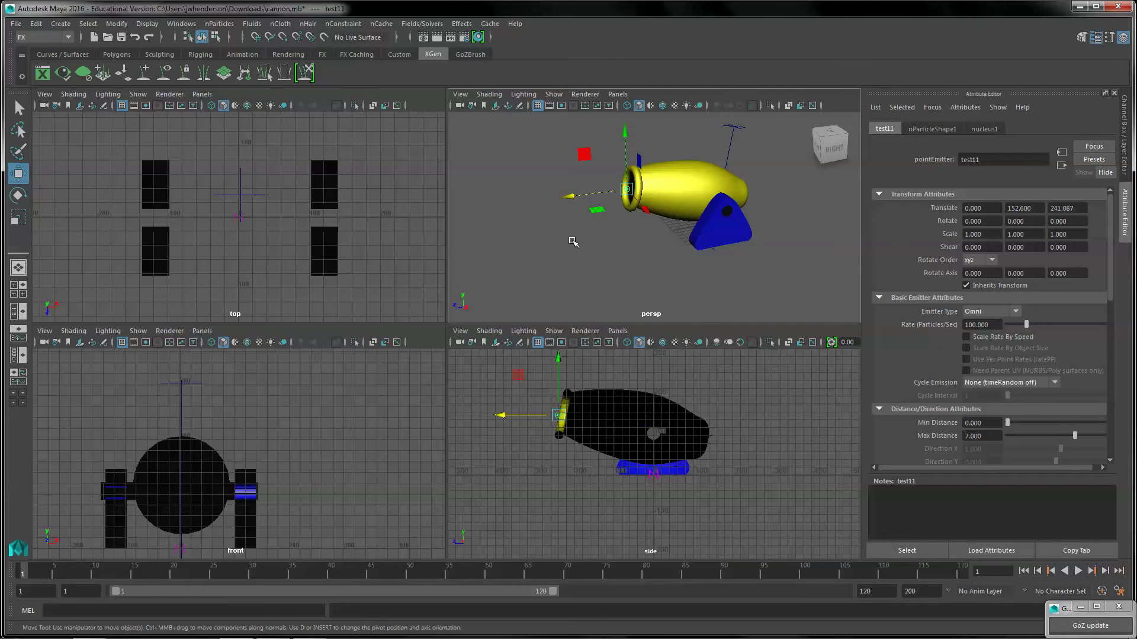
key("space")
right_click_drag(287, 407, 292, 406, "alt")
left_click(49, 573)
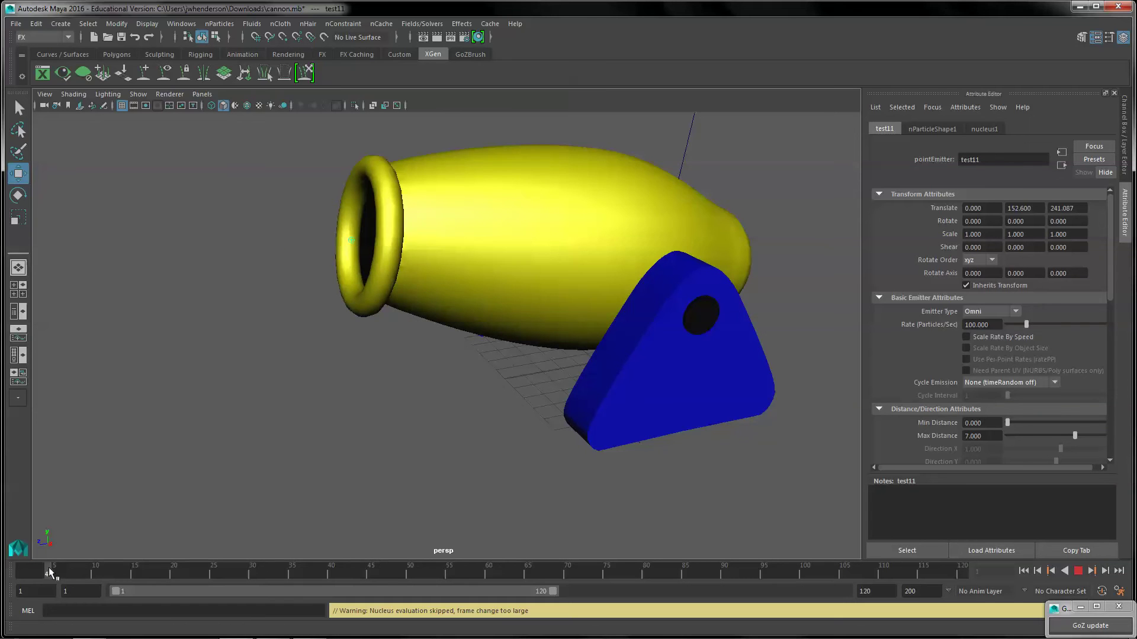
left_click_drag(49, 572, 371, 585)
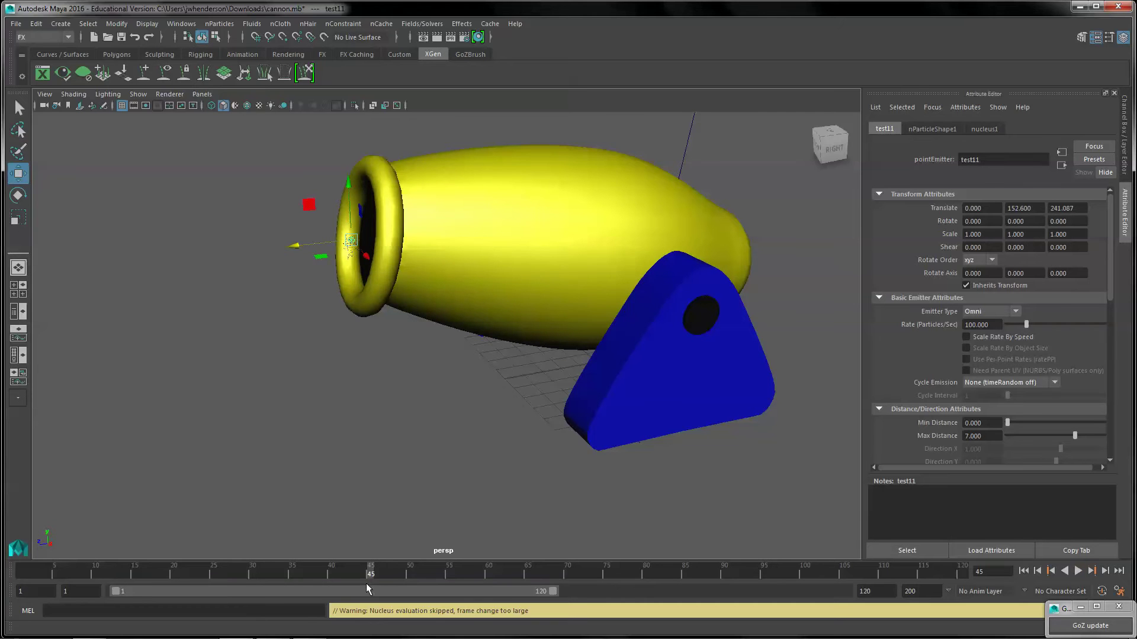
Draw a small polygon plane on the grid left of the cannon
left_click(64, 27)
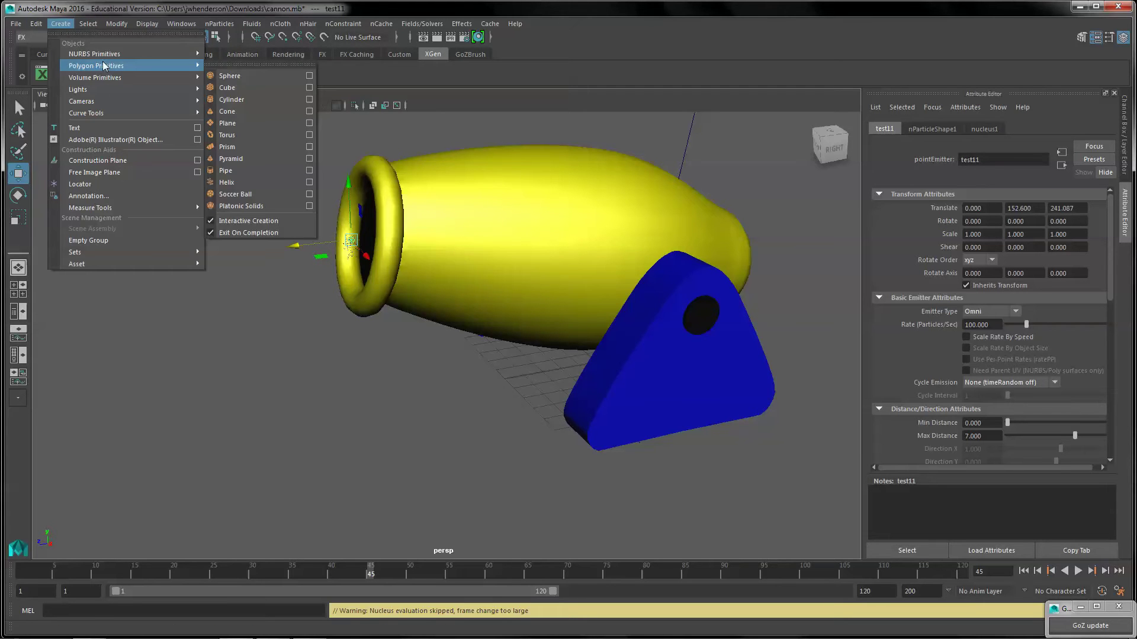
mouse_move(146, 59)
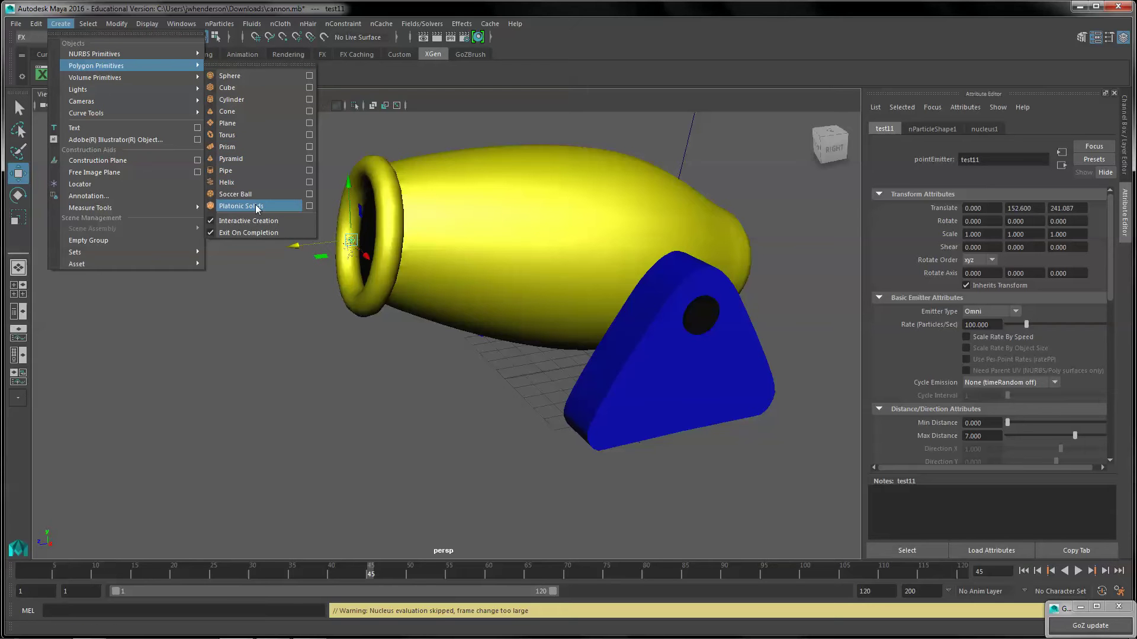
left_click(235, 125)
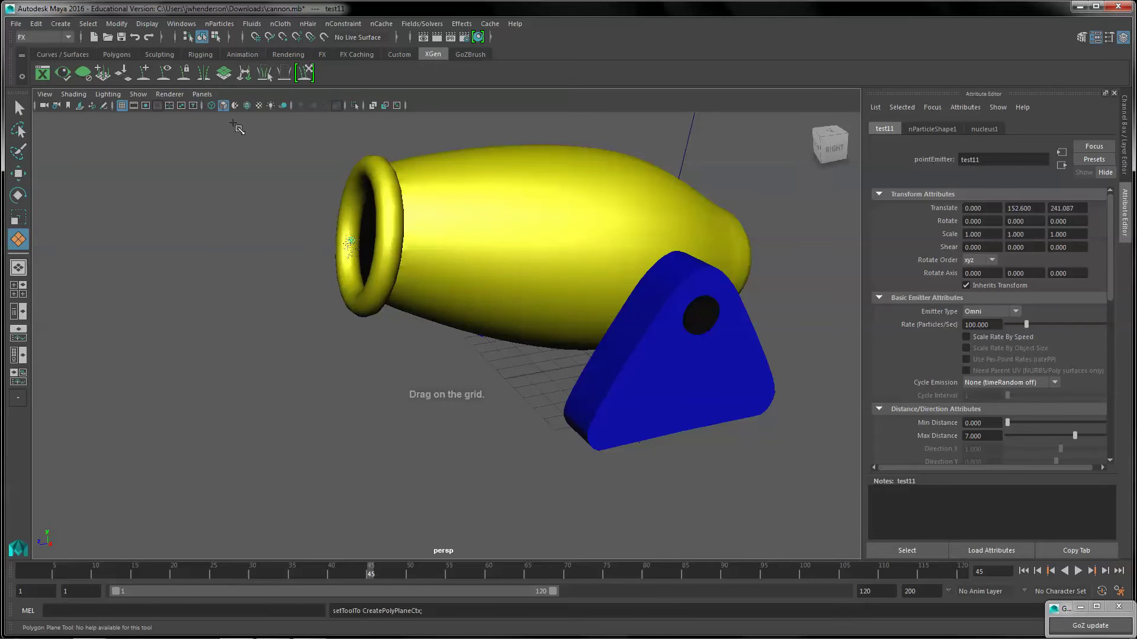
left_click_drag(306, 401, 318, 409)
Rename the plane pPlane1 to 'confetti'
left_click(887, 128)
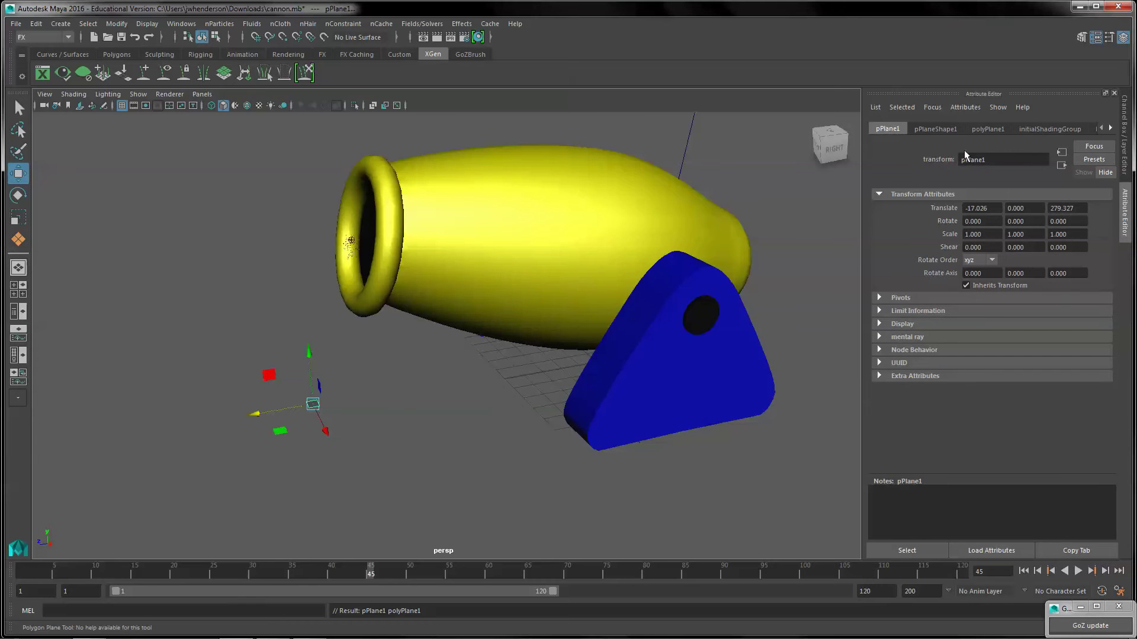
double_click(994, 158)
type("confetti")
key("Return")
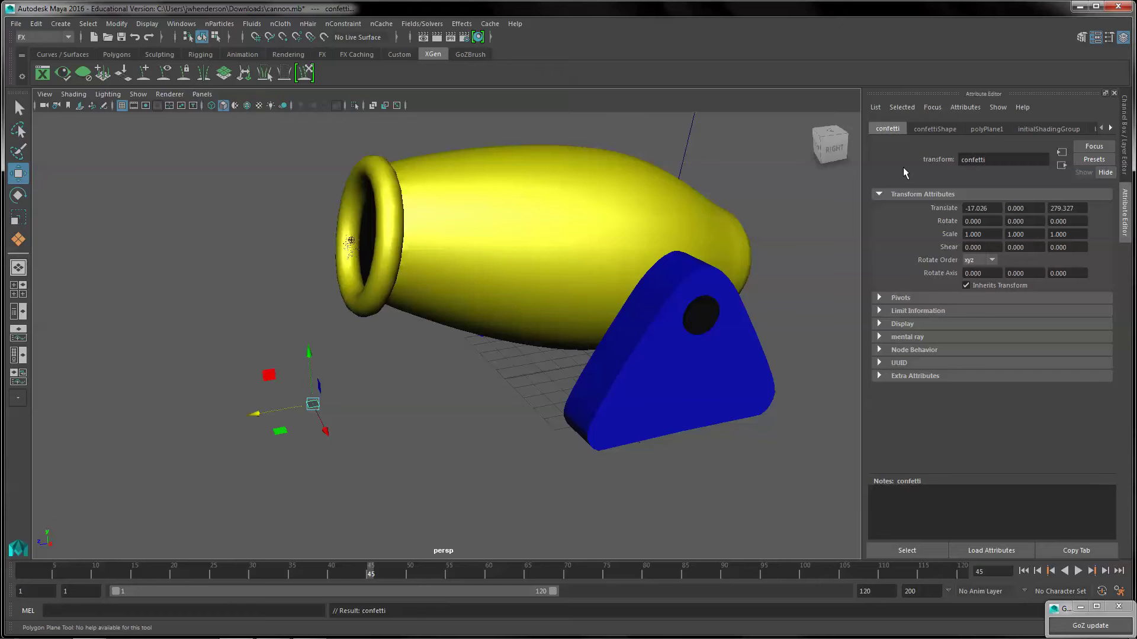
Assign a new Lambert material to the confetti plane and colour it magenta
right_click(317, 406)
mouse_move(305, 577)
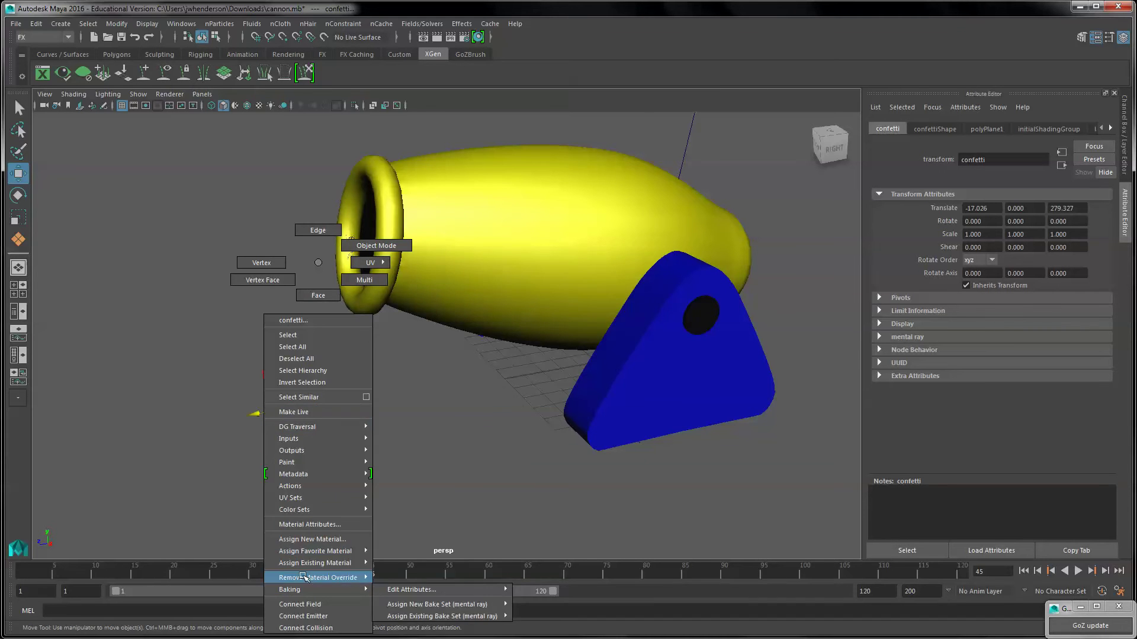
left_click(314, 540)
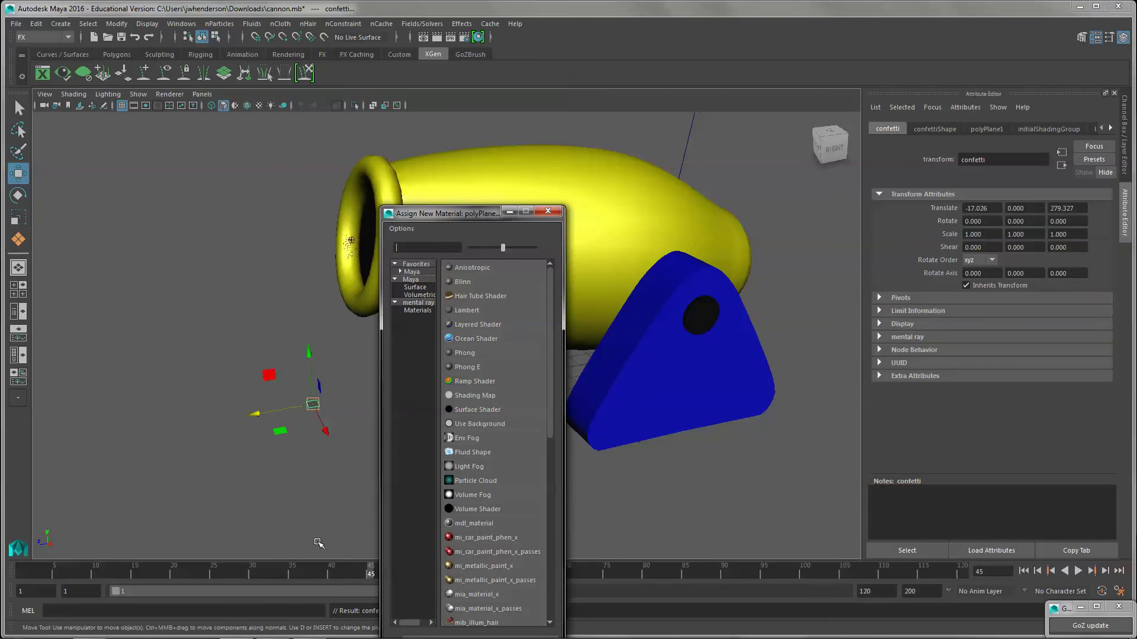
left_click(471, 311)
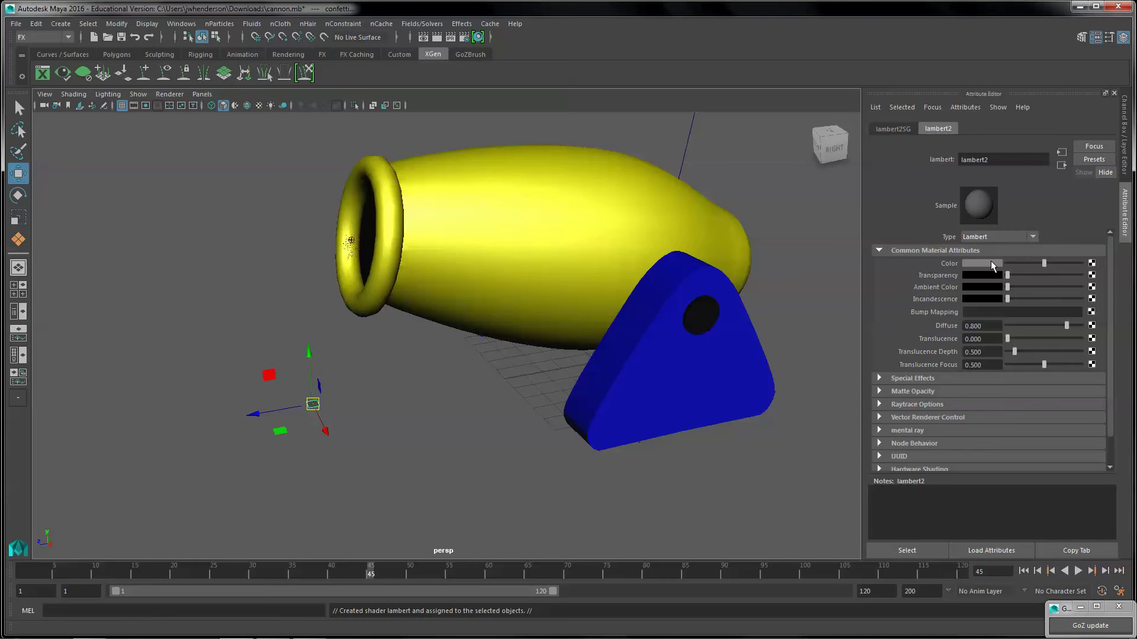
left_click(992, 264)
left_click(1015, 232)
Rename the material lambert2 to 'confetti_mat' and deselect the plane
left_click_drag(1000, 159, 903, 161)
type("c")
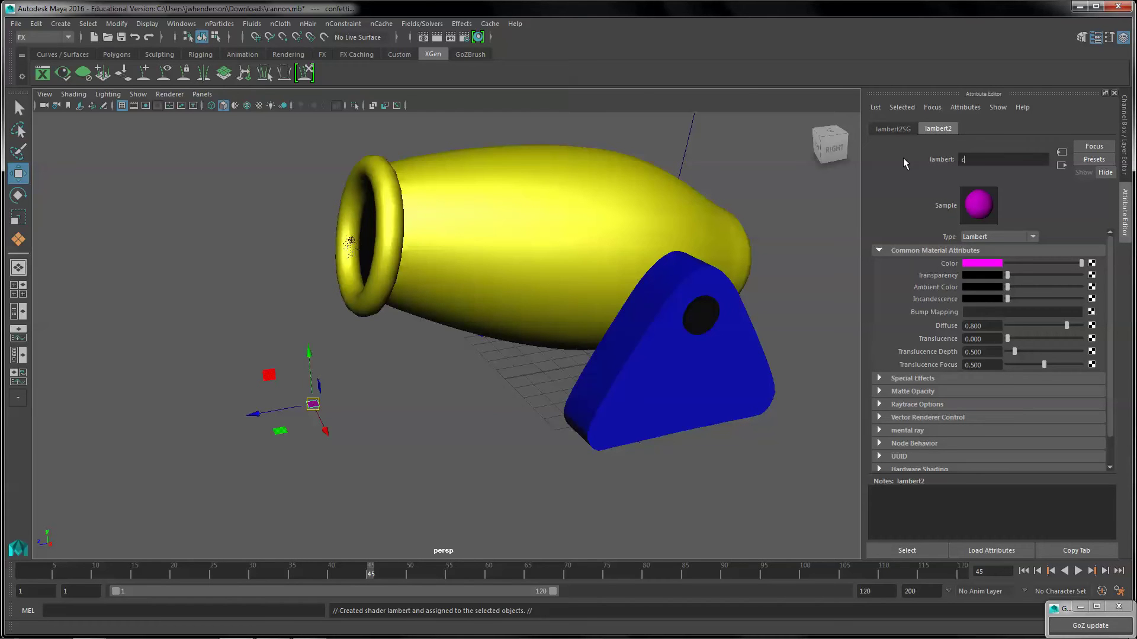
type("onfetti_")
key("Caps_Lock")
type("MAT")
key("BackSpace")
key("BackSpace")
key("BackSpace")
type("mat")
key("Caps_Lock")
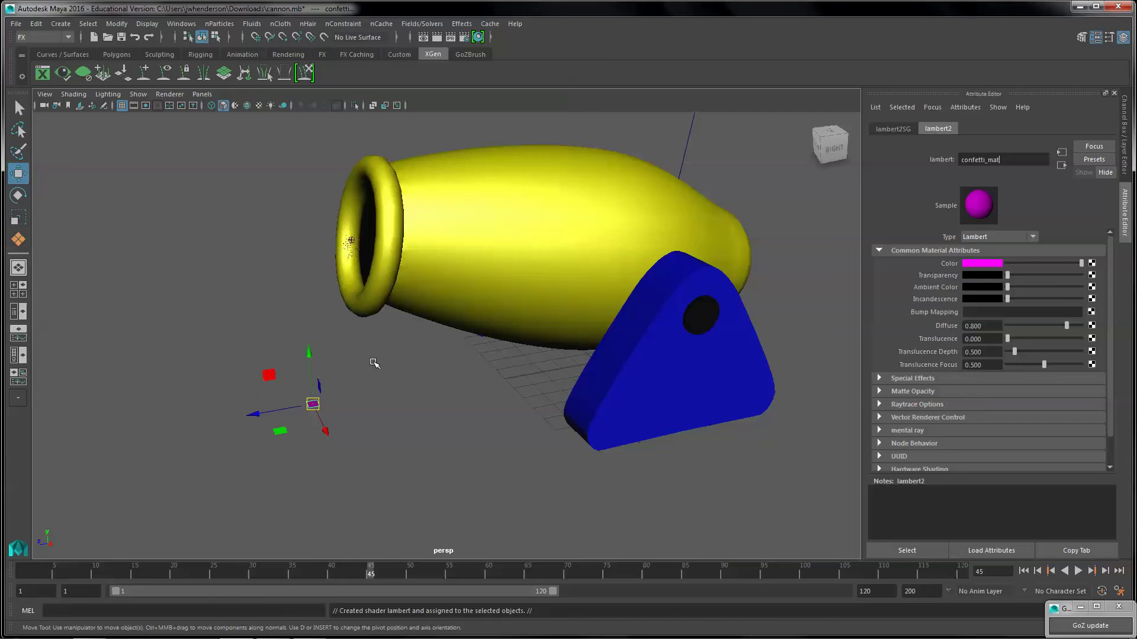
left_click(374, 360)
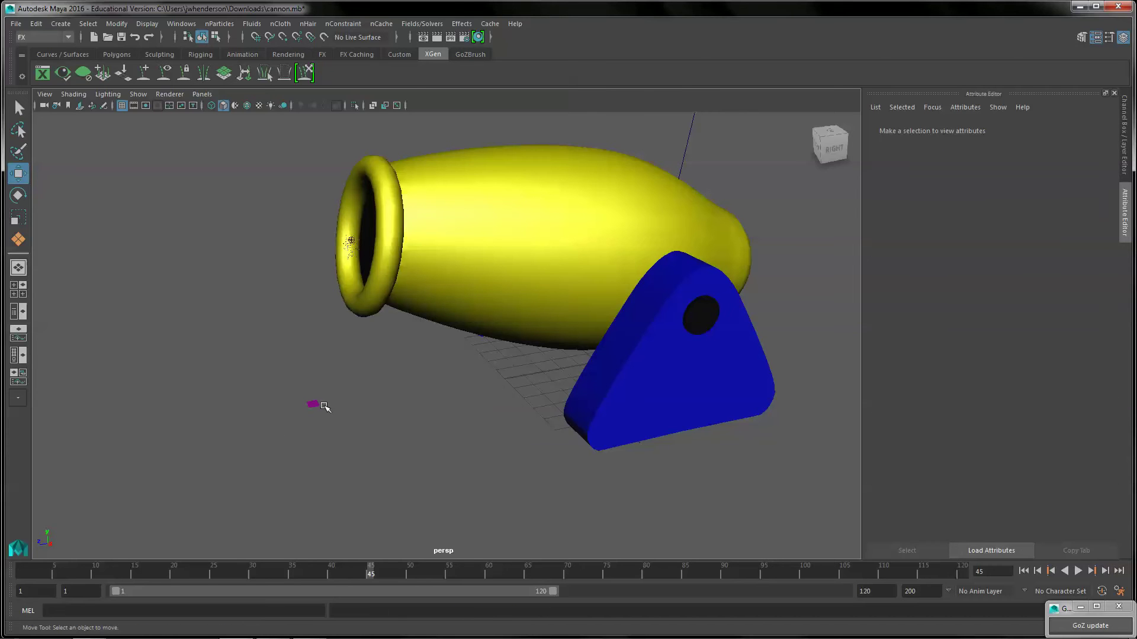
Open the Outliner listing the scene objects
left_click(116, 24)
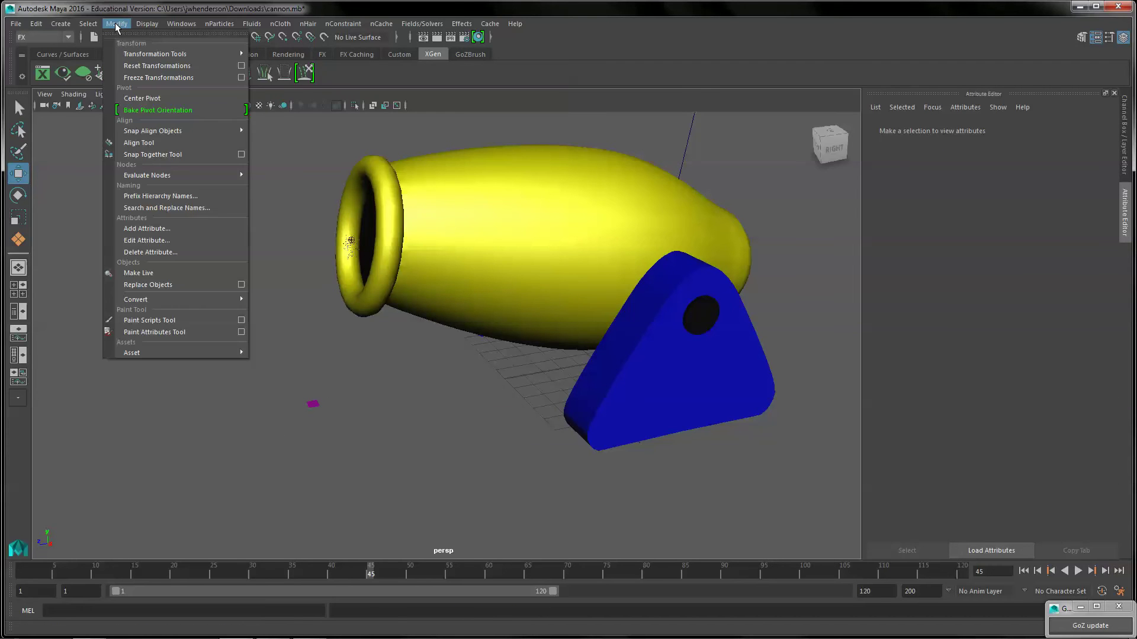
mouse_move(181, 23)
mouse_move(201, 101)
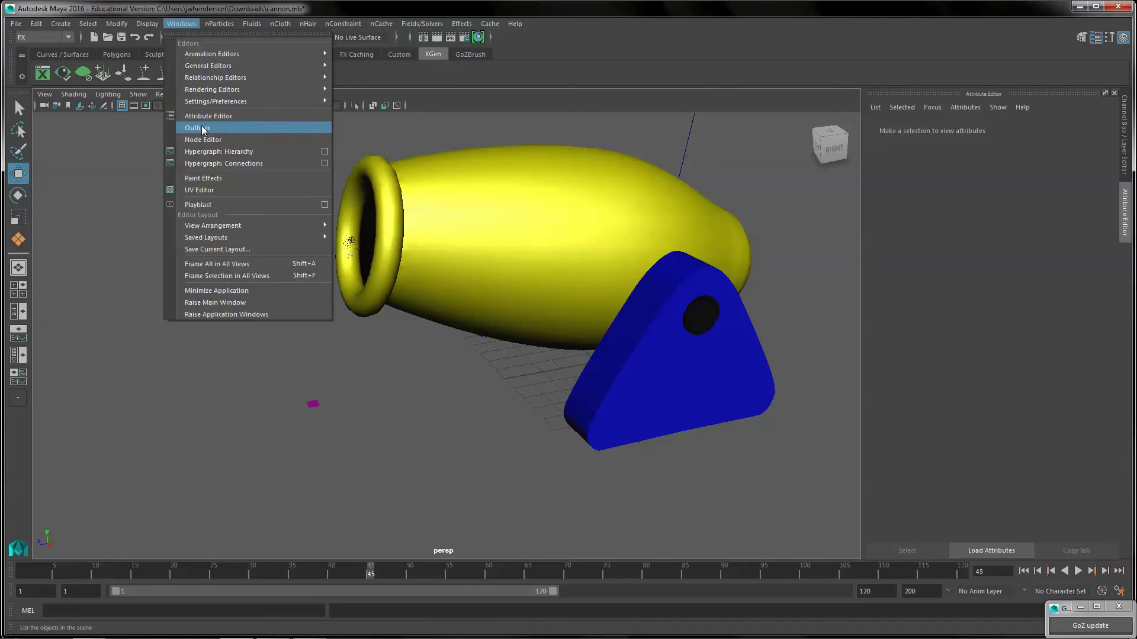
left_click(201, 128)
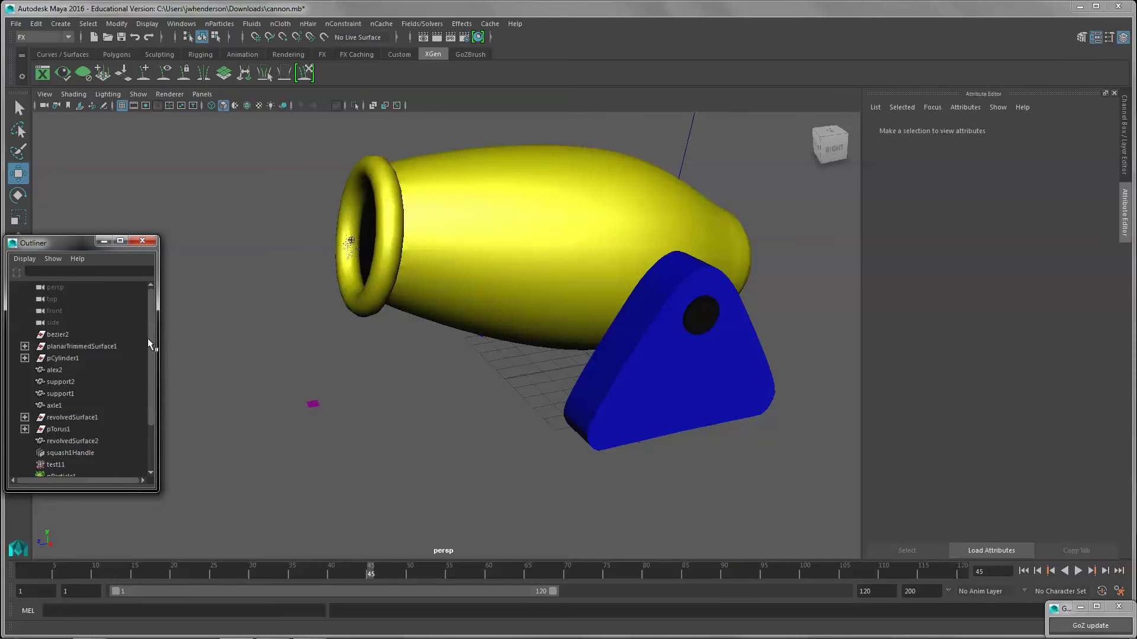
Select confetti and nParticle1, then create an nParticles Instancer from them
left_click_drag(148, 340, 143, 380)
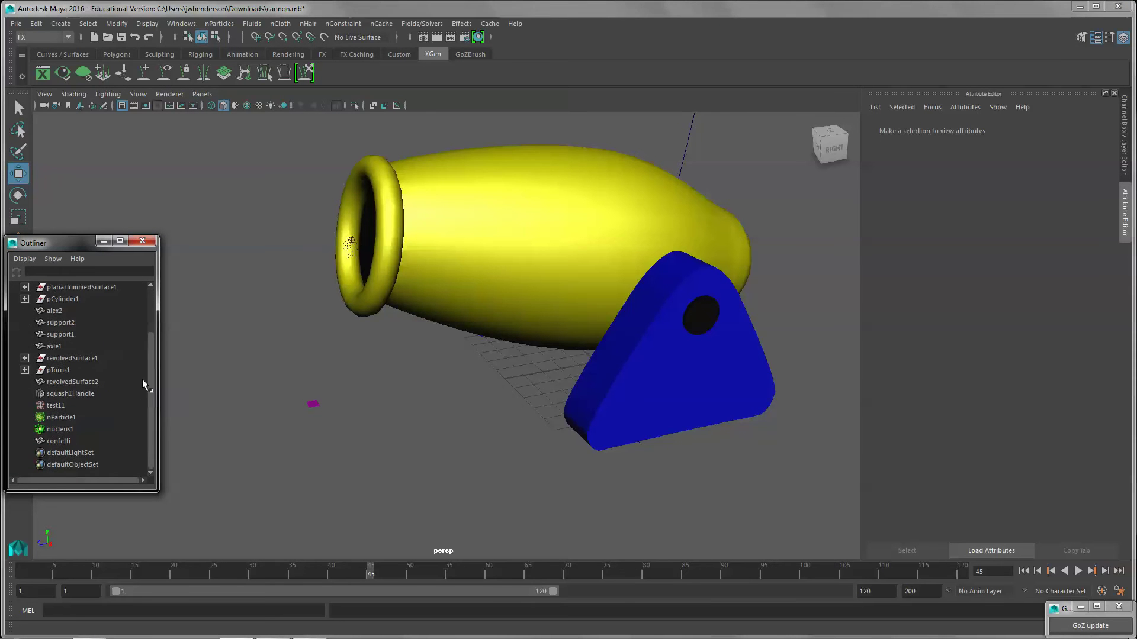
left_click(59, 440)
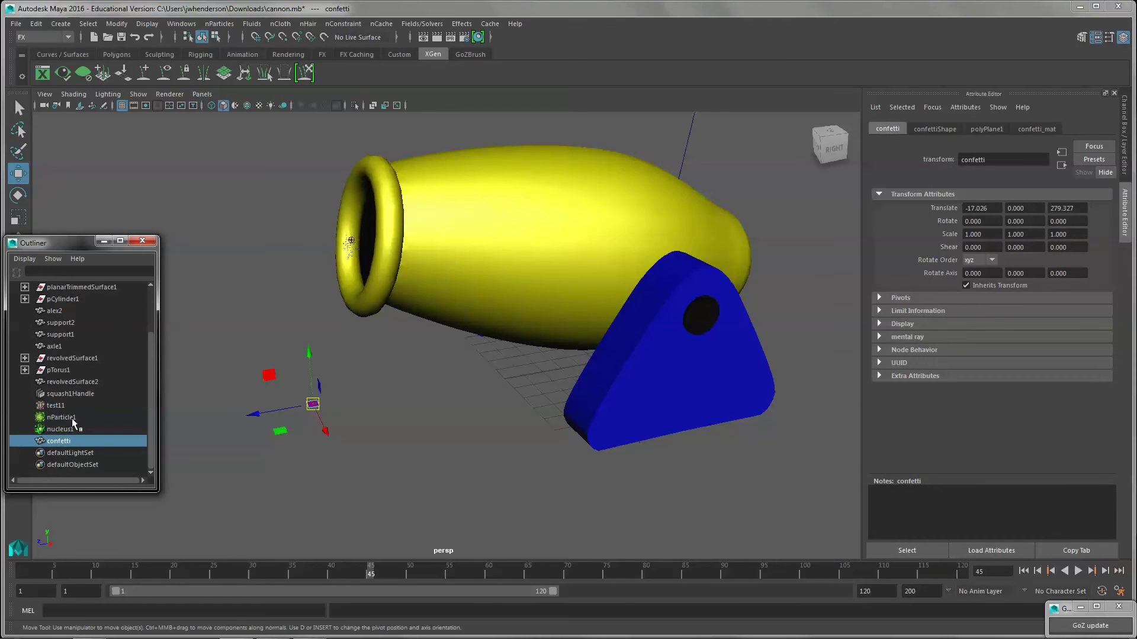
left_click(73, 418, "ctrl")
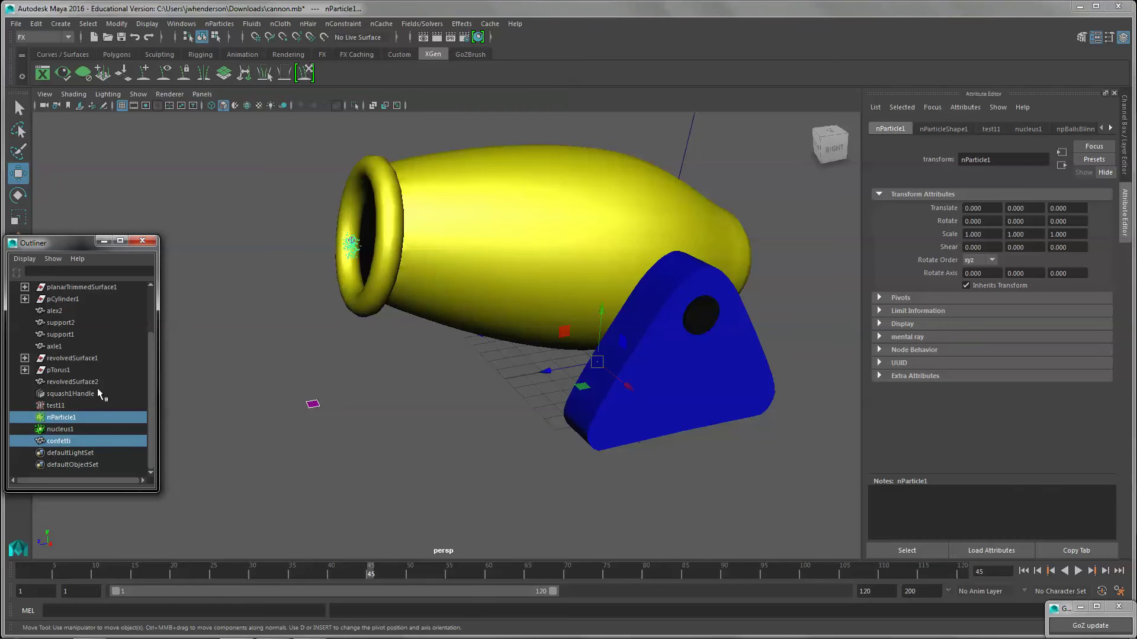
left_click(220, 24)
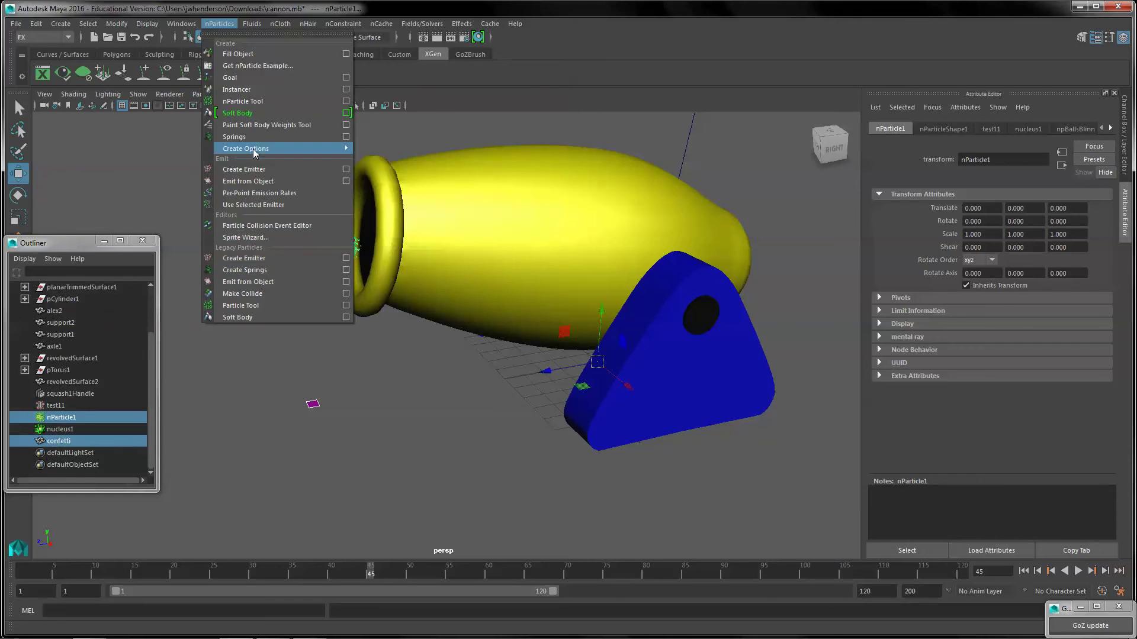
left_click(259, 90)
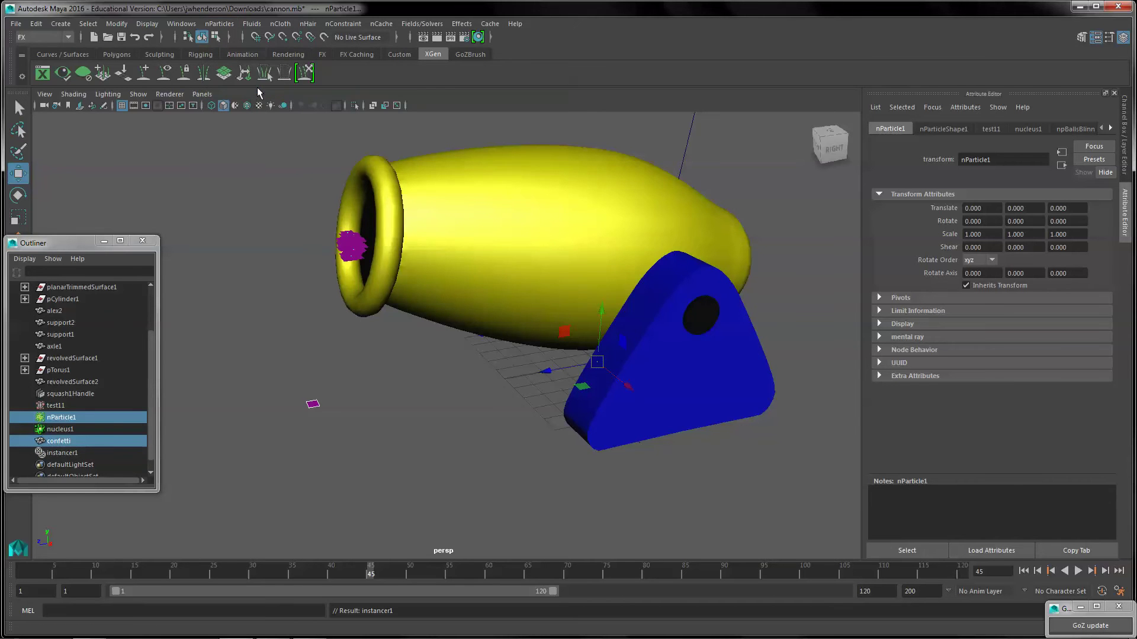
Play back the instanced particles, then move the original confetti plane far out of view
left_click(24, 568)
key("alt+v")
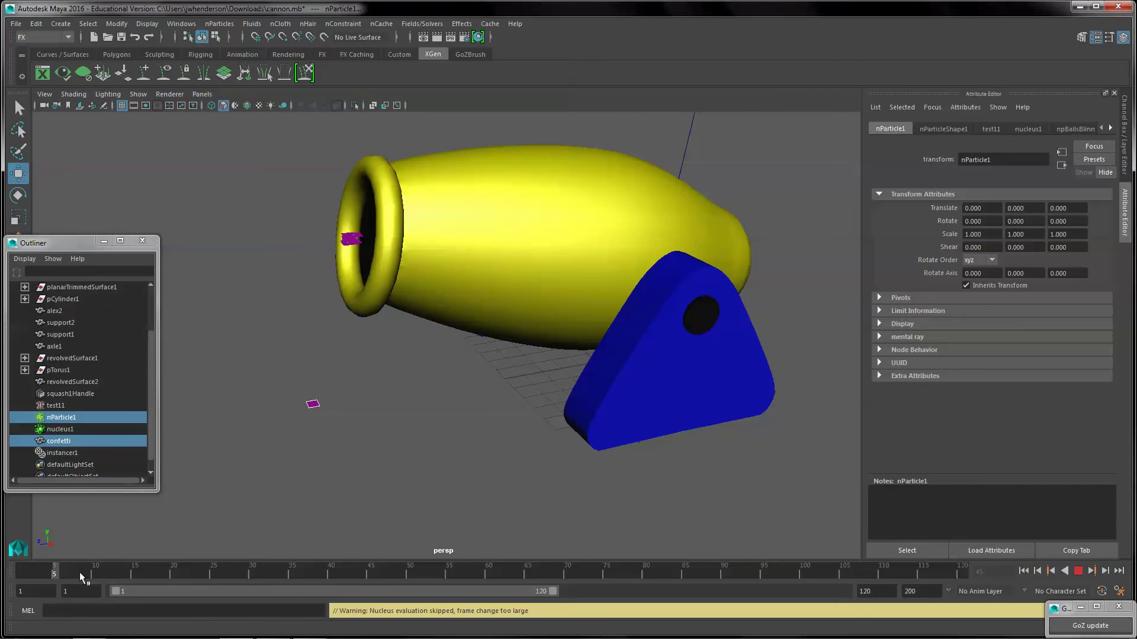
key("alt+v")
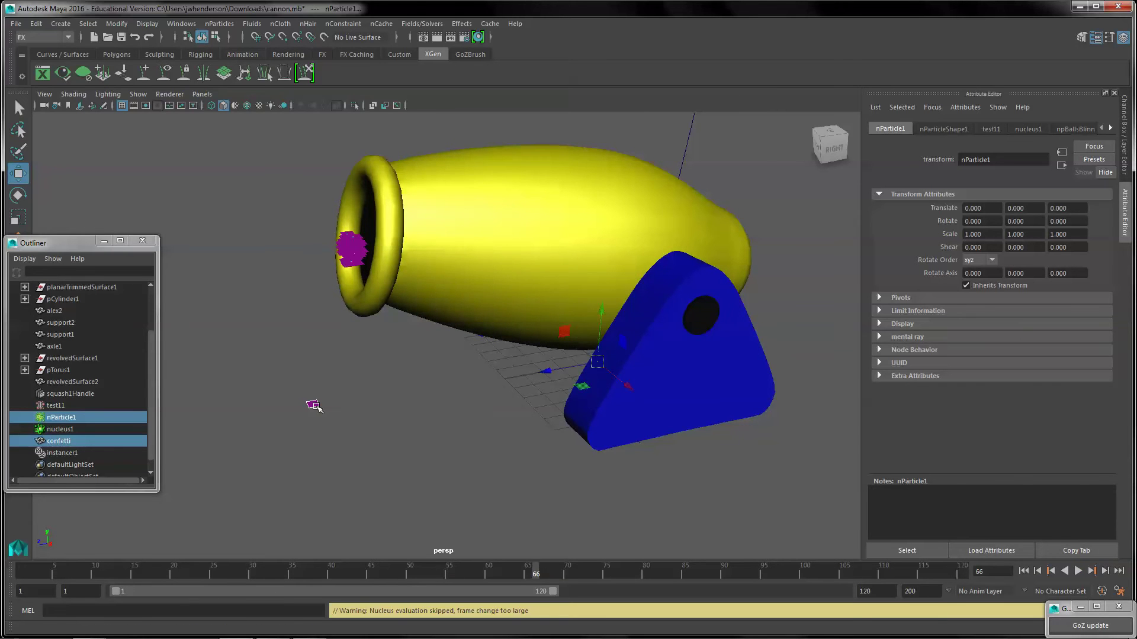
left_click(313, 404)
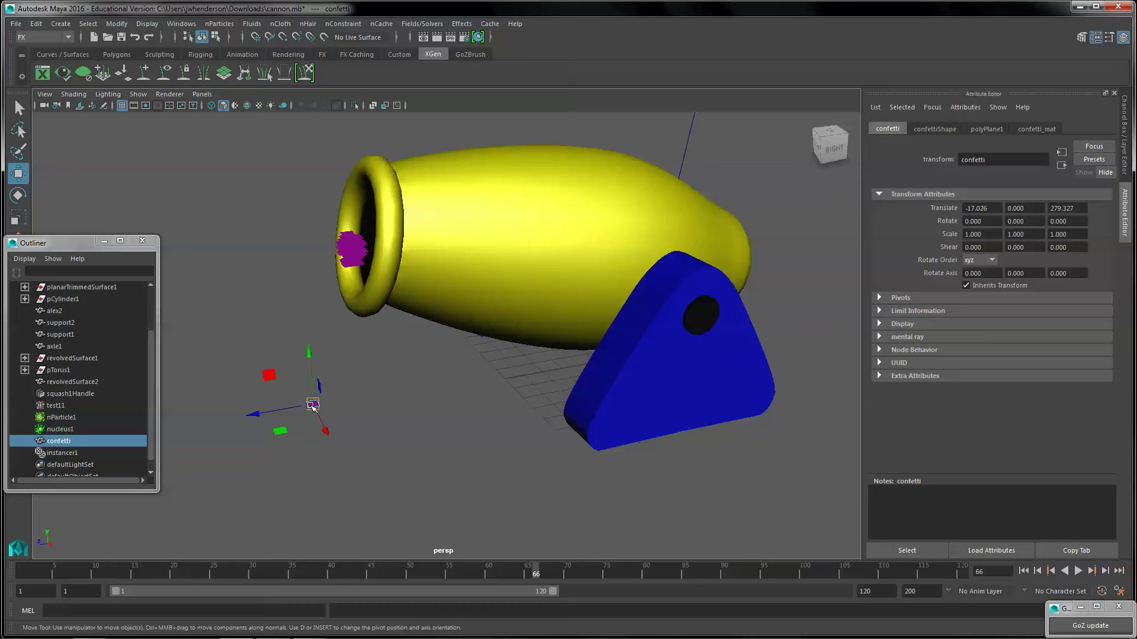
left_click_drag(259, 412, 255, 533)
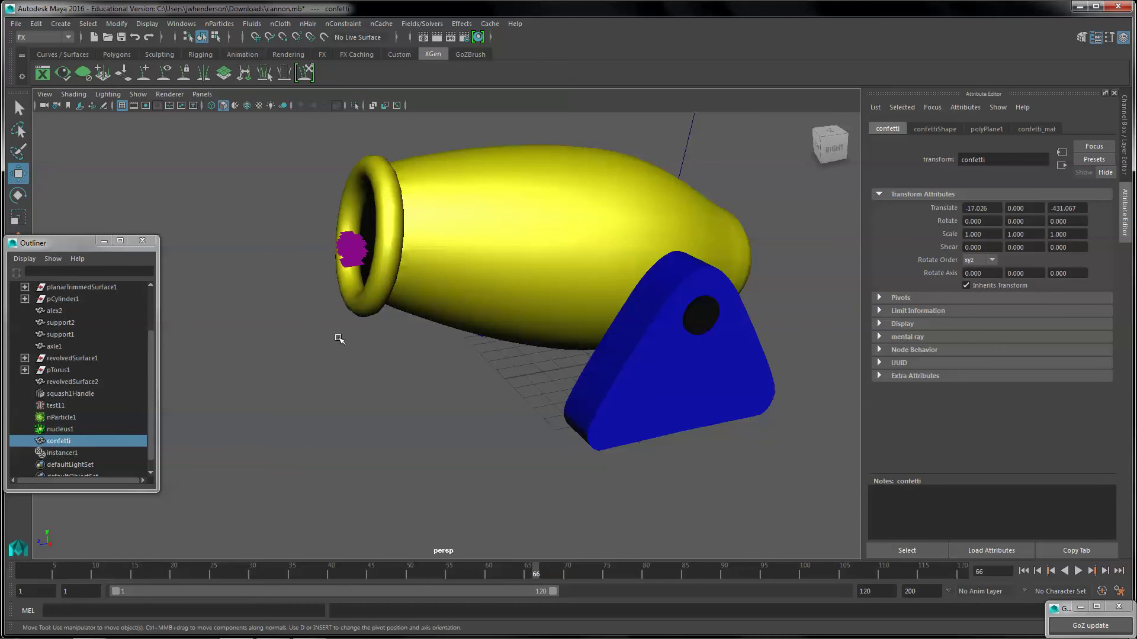
Select nParticle1 and then the test11 emitter to show its settings
left_click(353, 293)
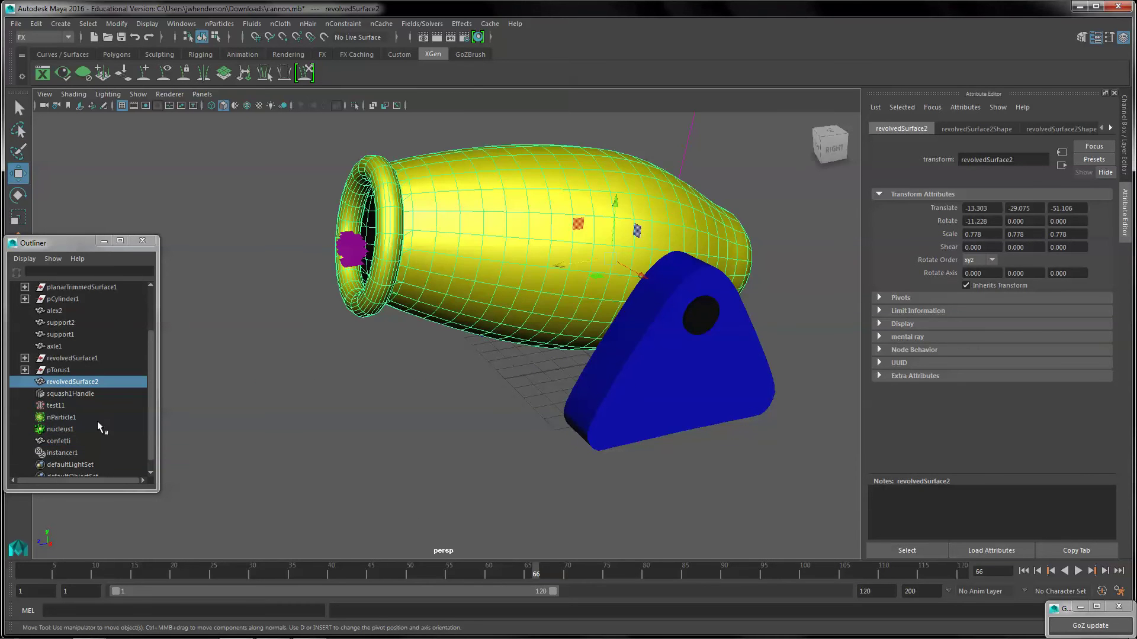
left_click(58, 417)
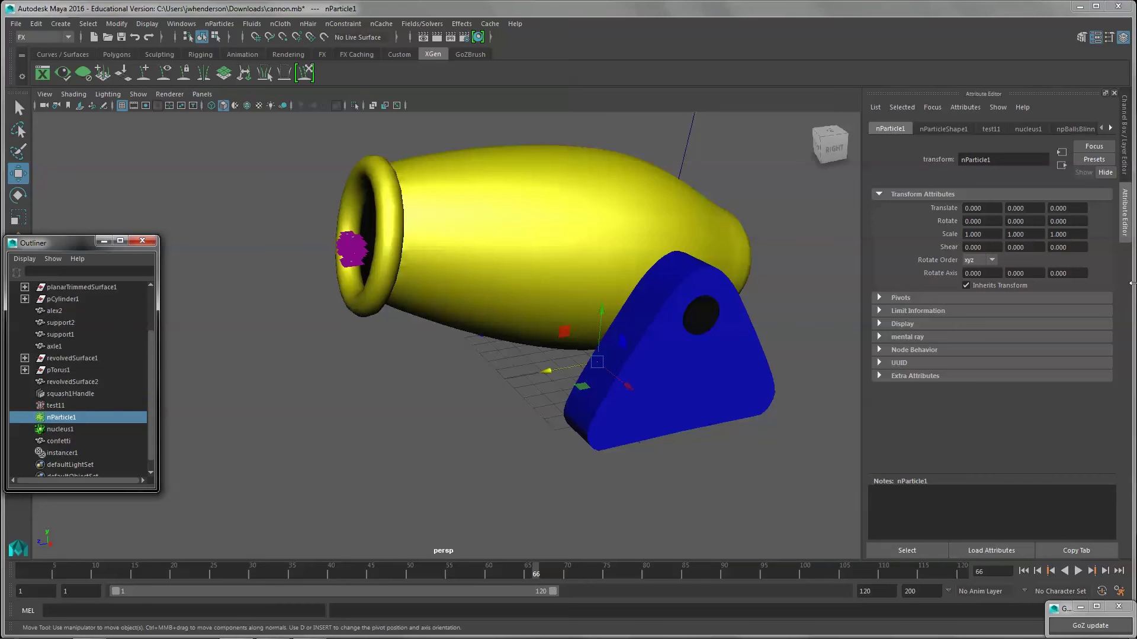
left_click(939, 128)
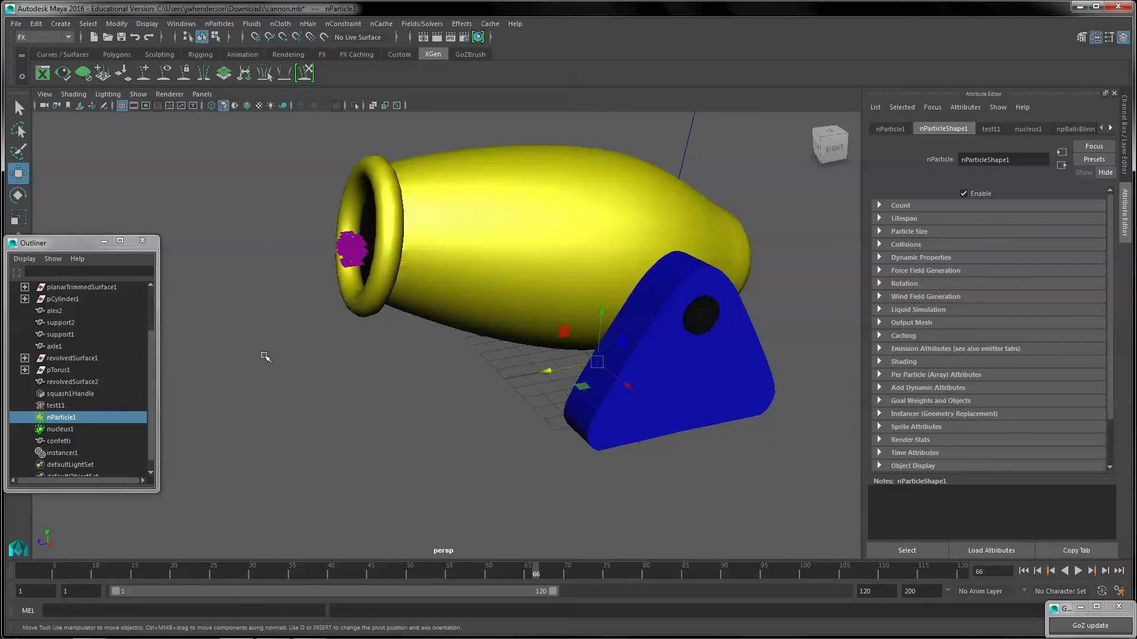
left_click(71, 405)
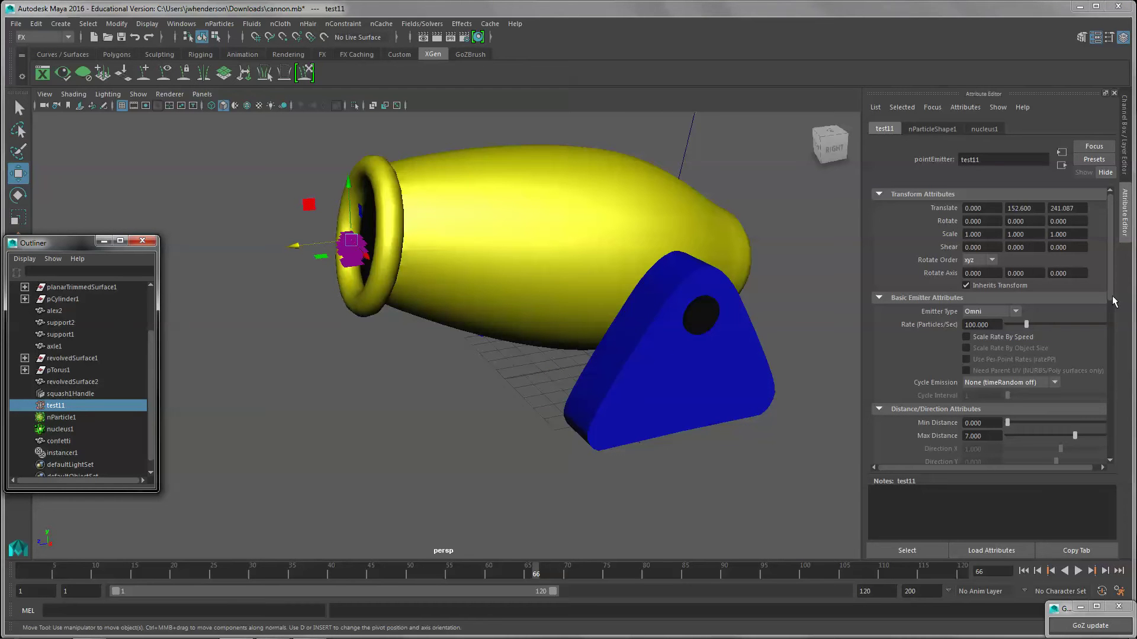
Set the test11 Emitter Type to Directional and scrub to preview the emission
scroll(1112, 290, "down", 2)
scroll(1111, 275, "up", 2)
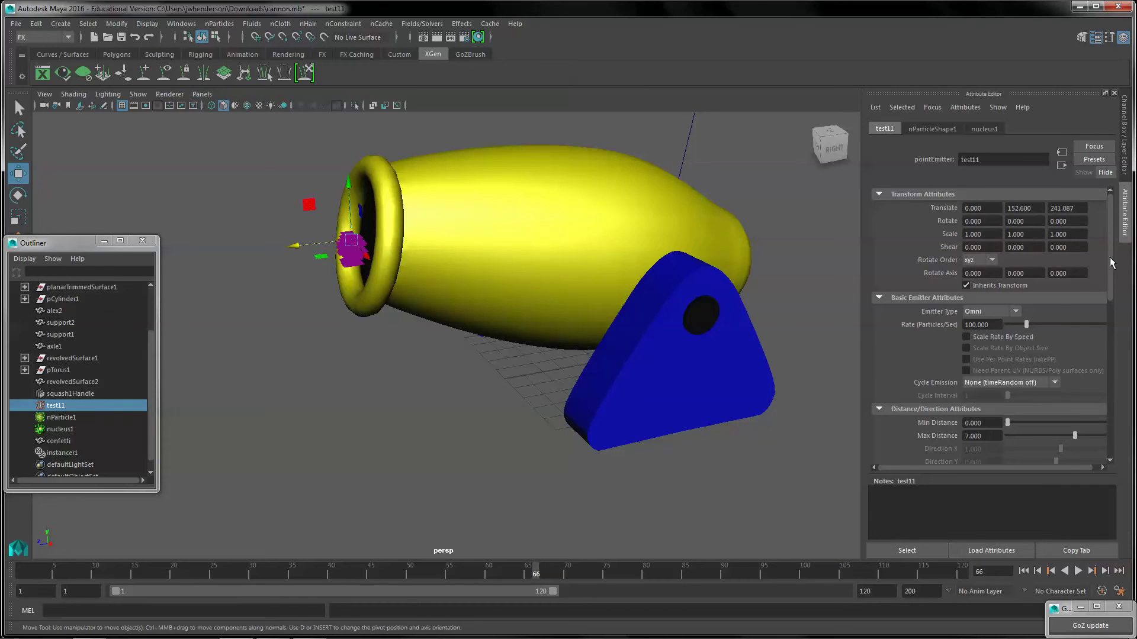
left_click(1016, 312)
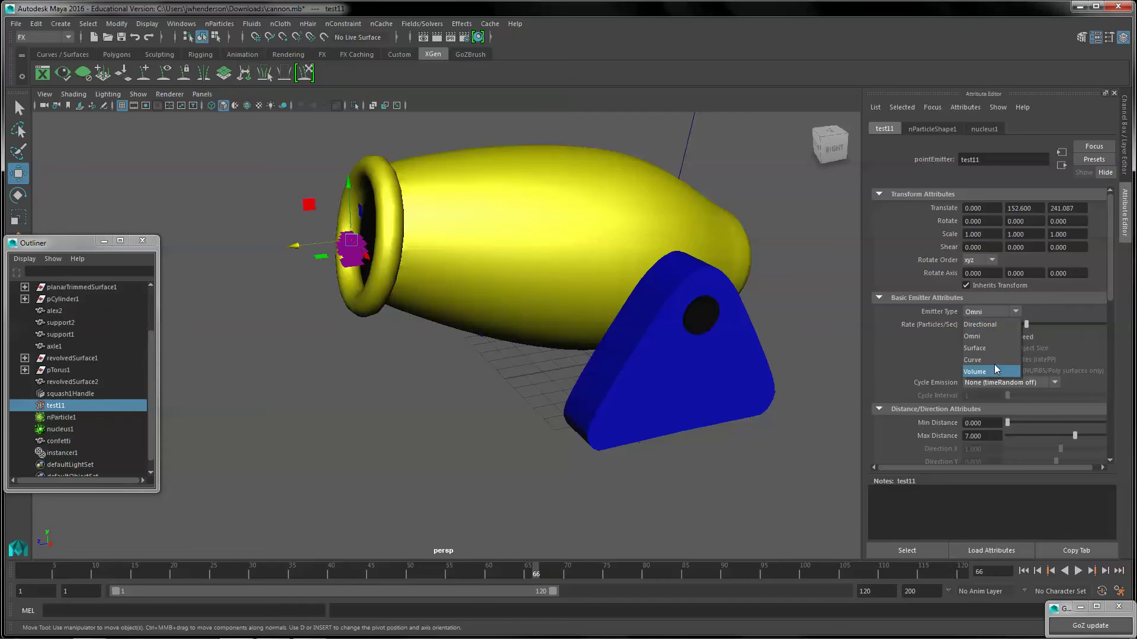
left_click(997, 325)
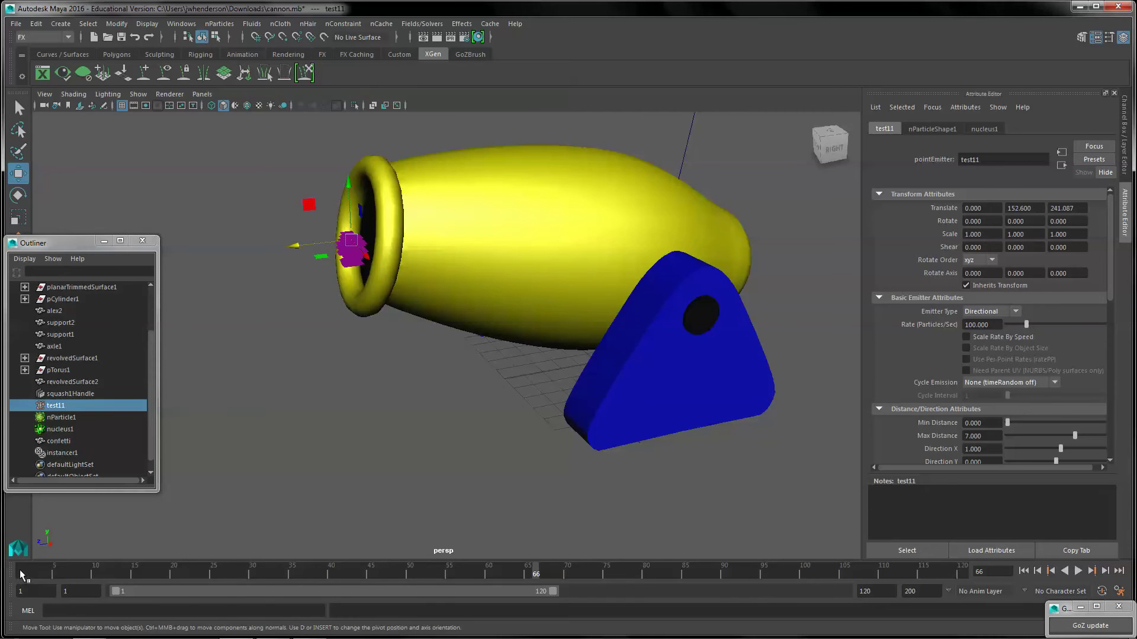
mouse_move(19, 570)
left_mouse_down()
mouse_move(477, 560)
mouse_move(955, 503)
mouse_move(356, 555)
mouse_move(31, 554)
mouse_move(322, 558)
mouse_move(22, 570)
left_mouse_up()
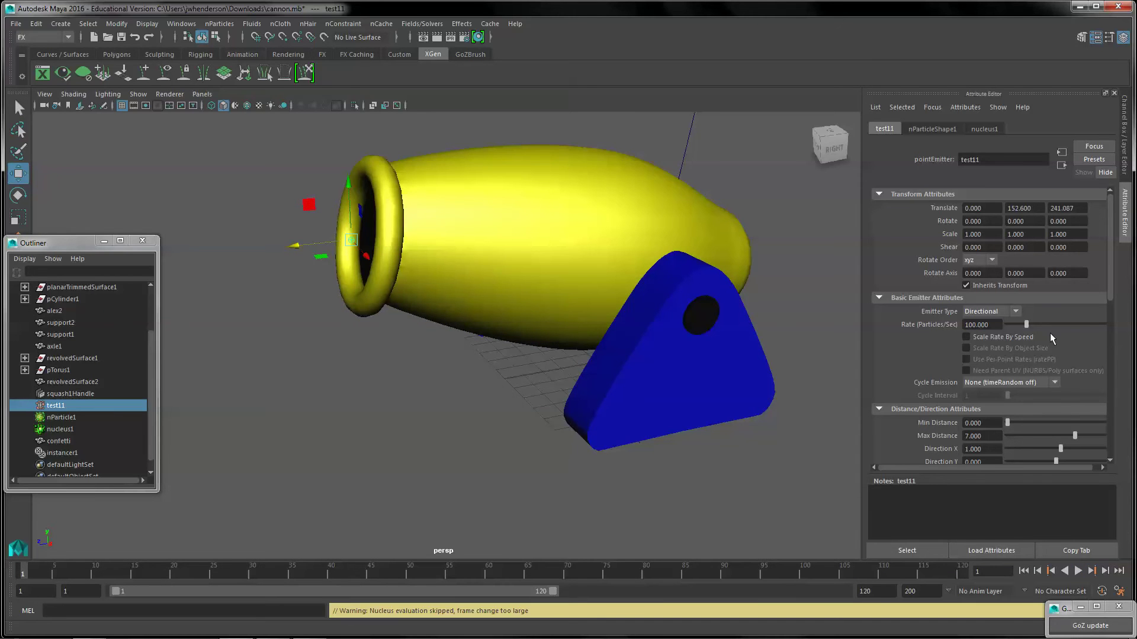
Enter a Spread value of 1 for the emitter
left_click_drag(1109, 282, 1105, 321)
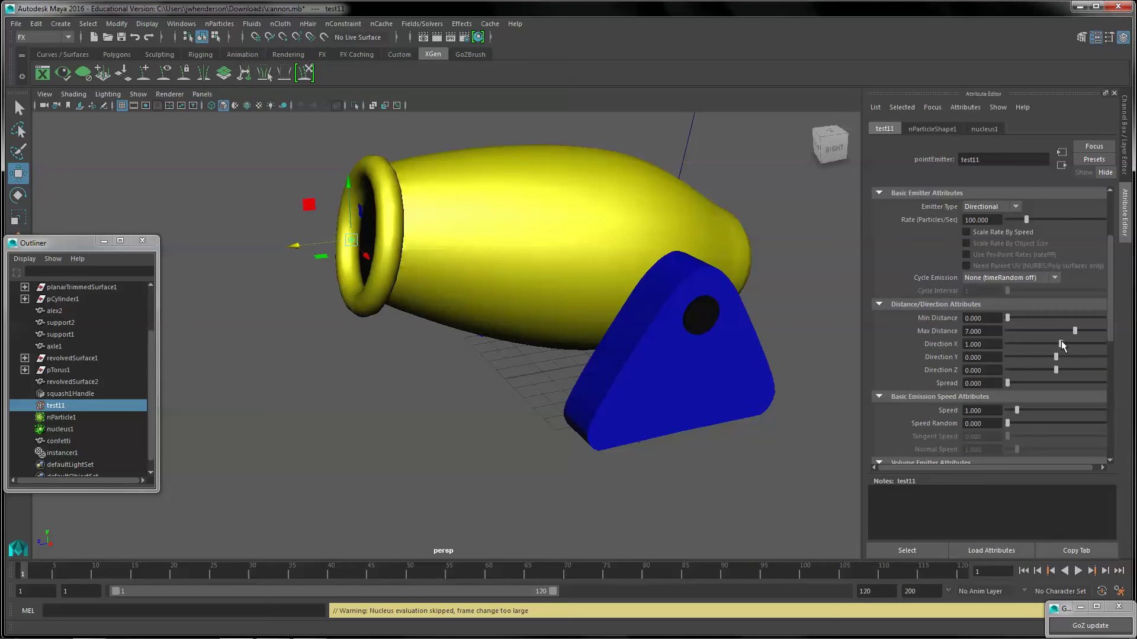
left_click(990, 384)
type("1")
key("Return")
Set Spread back to 0 and Speed to 50, scrubbing to preview the stream
type("0")
key("Return")
double_click(984, 409)
type("50")
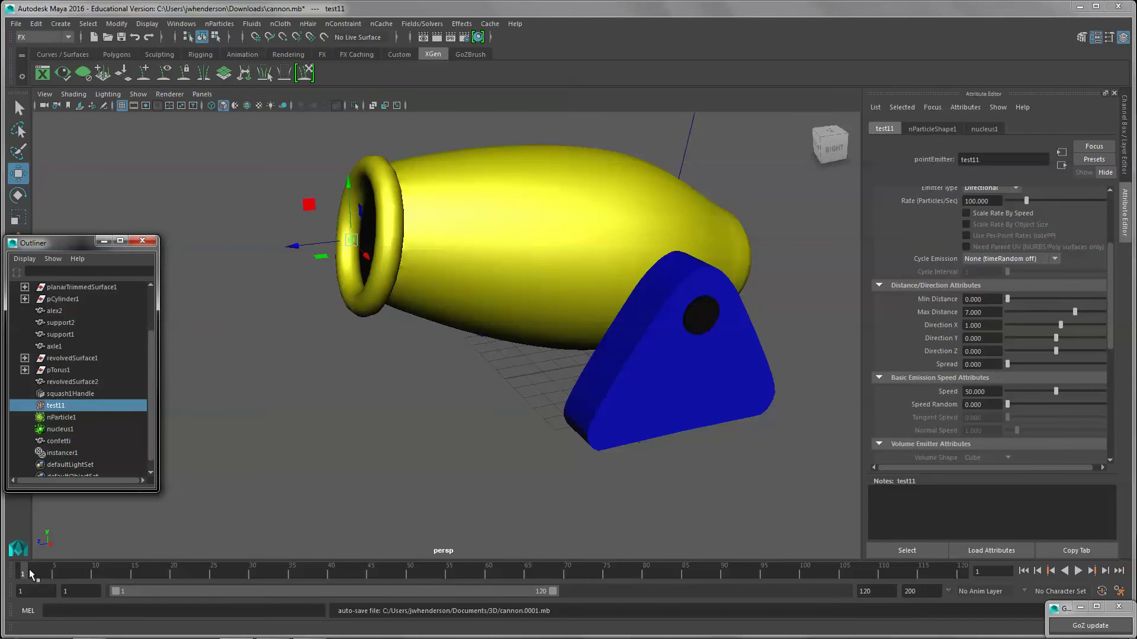
left_click_drag(23, 568, 918, 550)
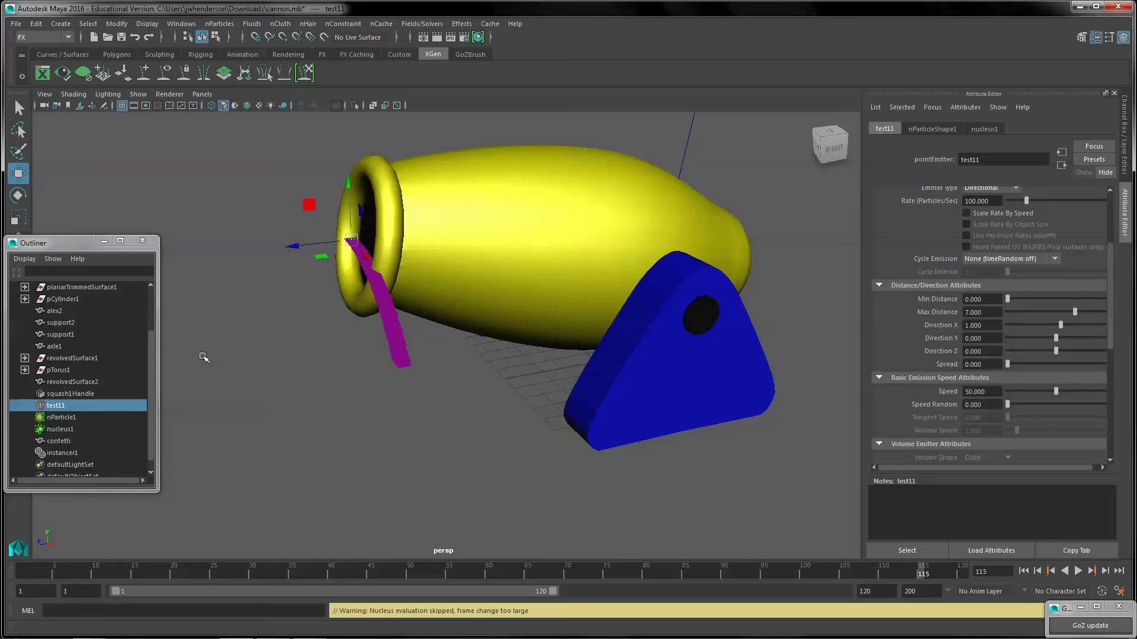
Set Direction X to 0 and Z to 5, then replay from the start frame
left_click(984, 325)
type("0")
key("Tab")
key("Tab")
type("5")
key("Return")
left_click(20, 572)
key("alt+v")
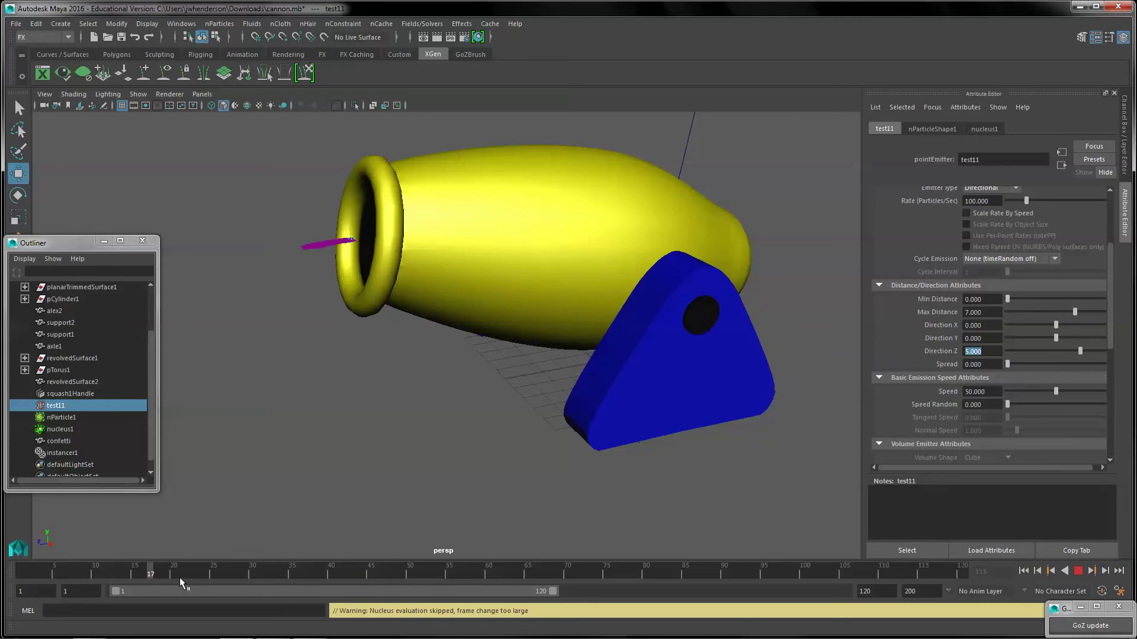
key("alt+v")
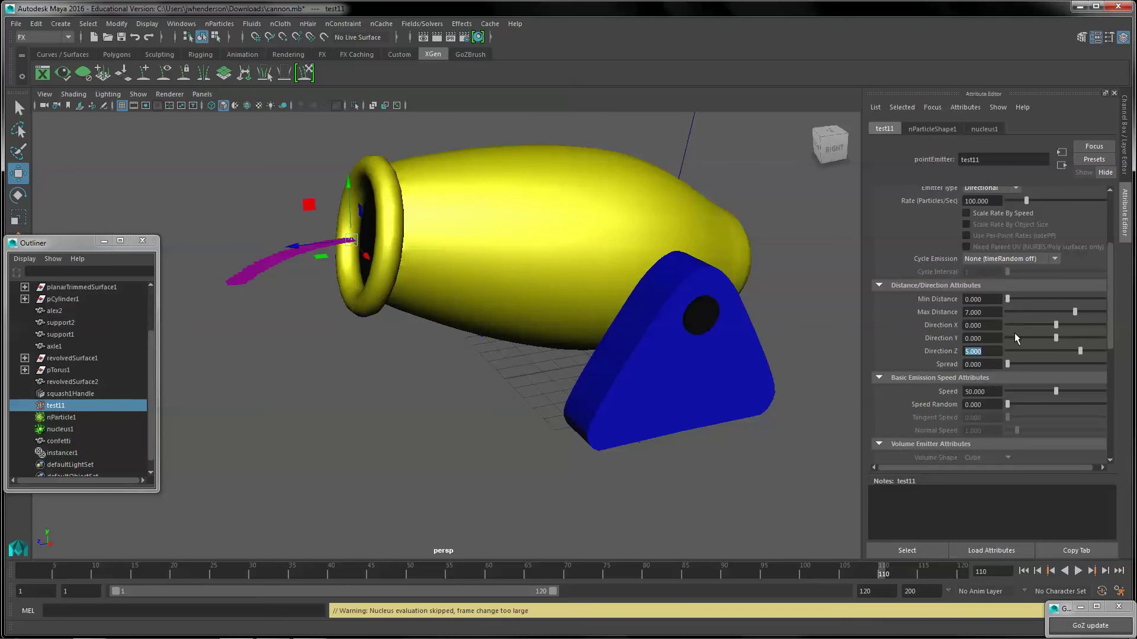
Raise the test11 Spread to 0.494 and replay and scrub to watch the confetti cone
left_click_drag(1007, 364, 1043, 364)
left_click(27, 569)
key("alt+v")
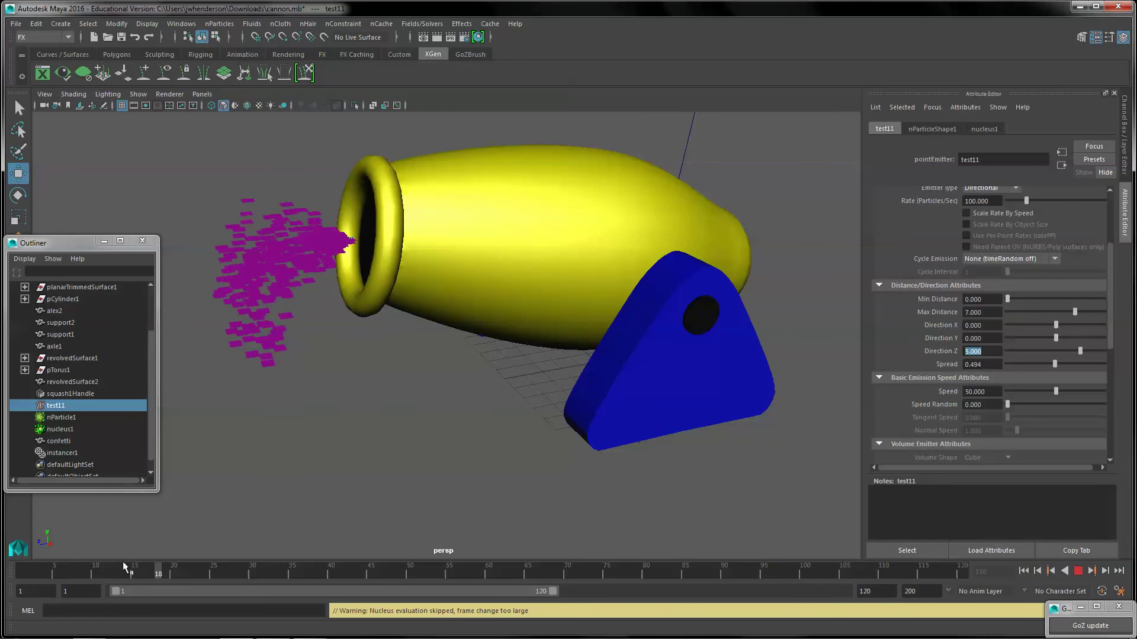
left_click(42, 572)
mouse_move(41, 571)
left_mouse_down()
mouse_move(563, 578)
mouse_move(808, 563)
left_mouse_up()
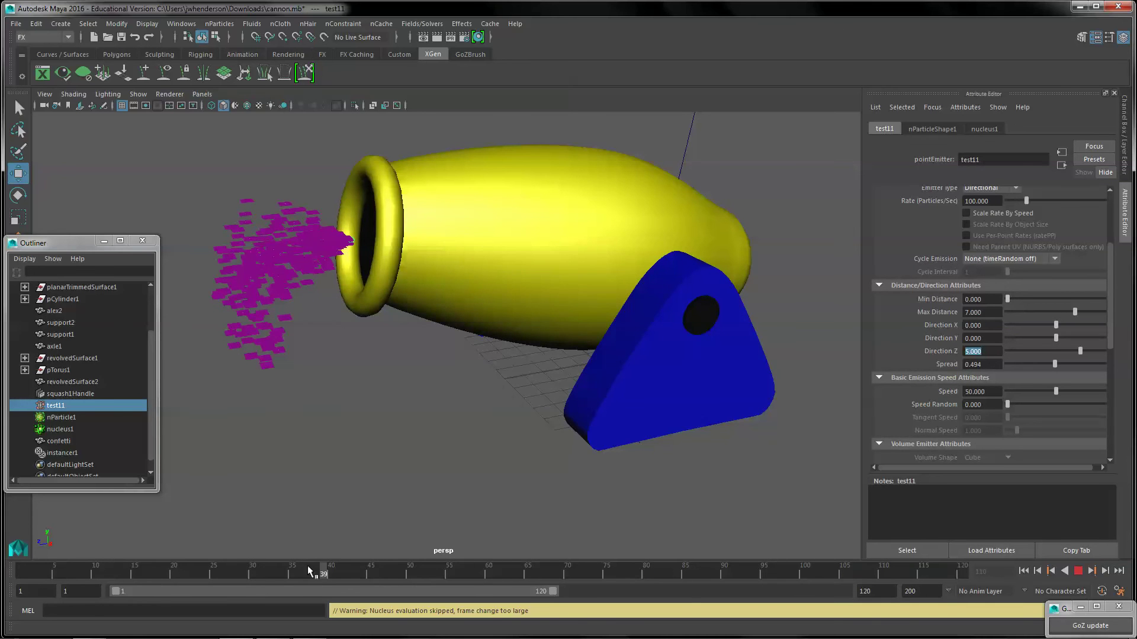
mouse_move(307, 566)
left_mouse_down()
mouse_move(129, 567)
mouse_move(174, 569)
left_mouse_up()
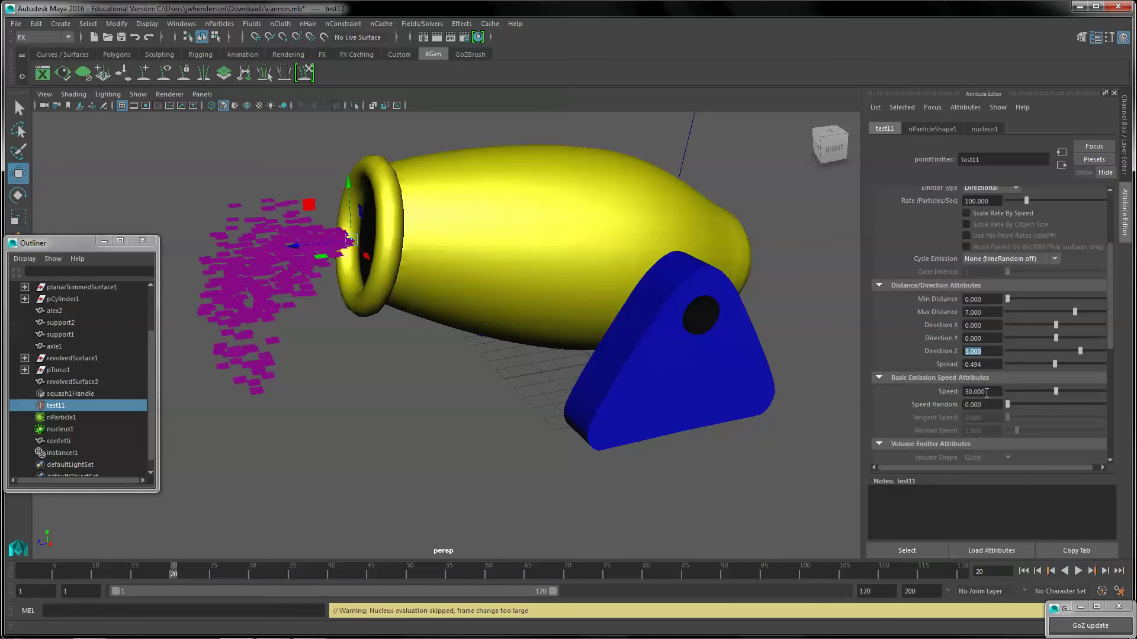
Set the emitter Rate to 0 and key it on the current frame
scroll(991, 382, "up", 3)
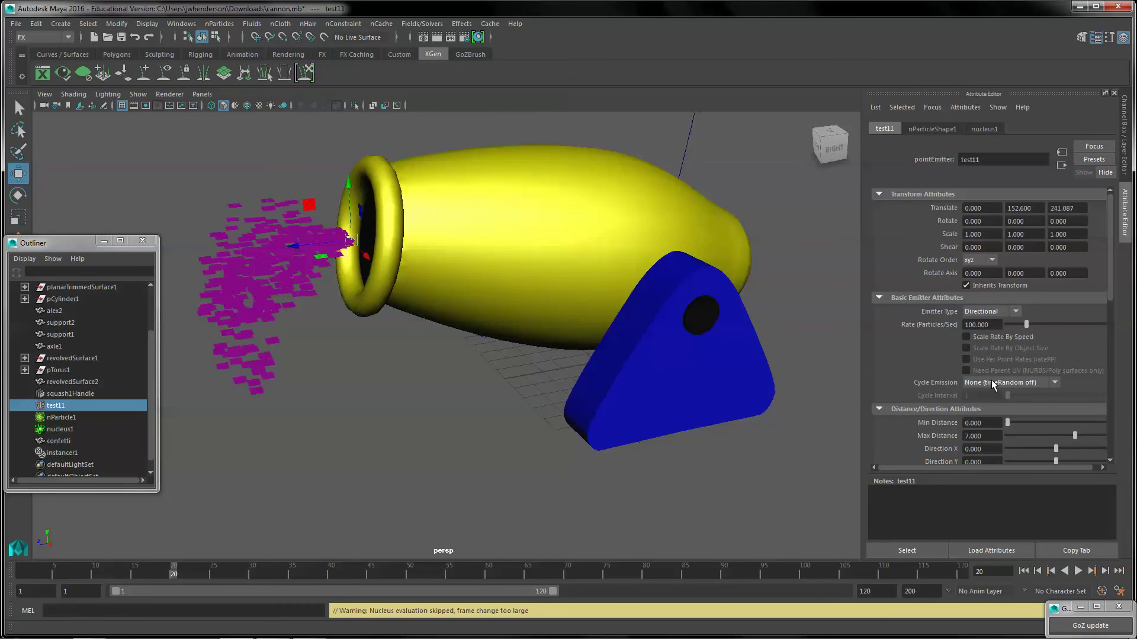
double_click(992, 325)
type("0")
key("Return")
right_click(998, 325)
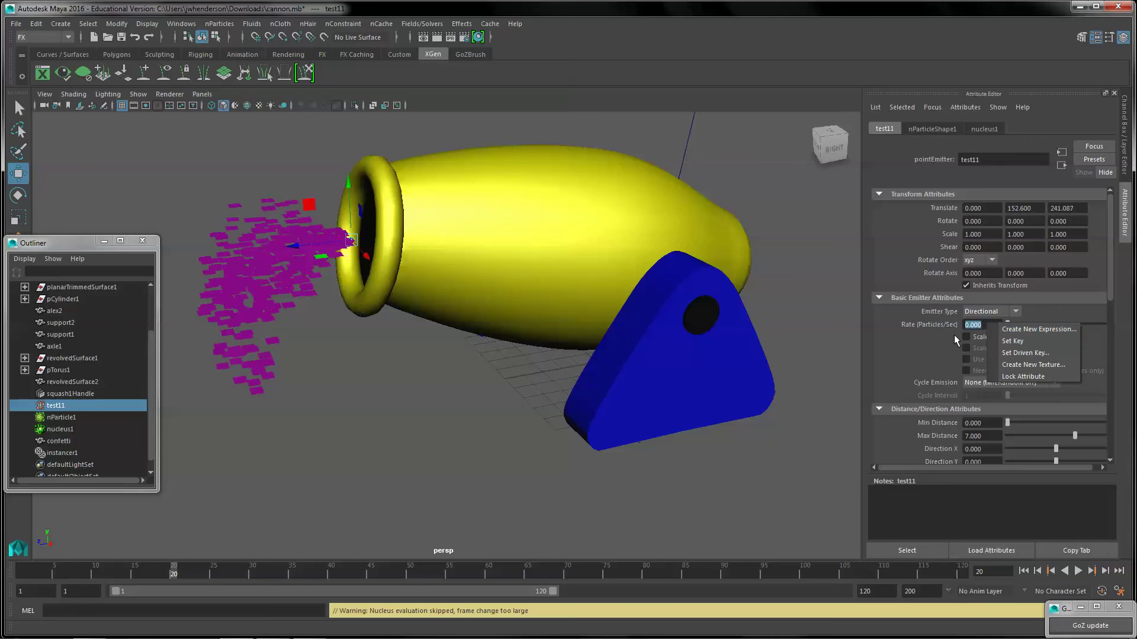
left_click(1009, 341)
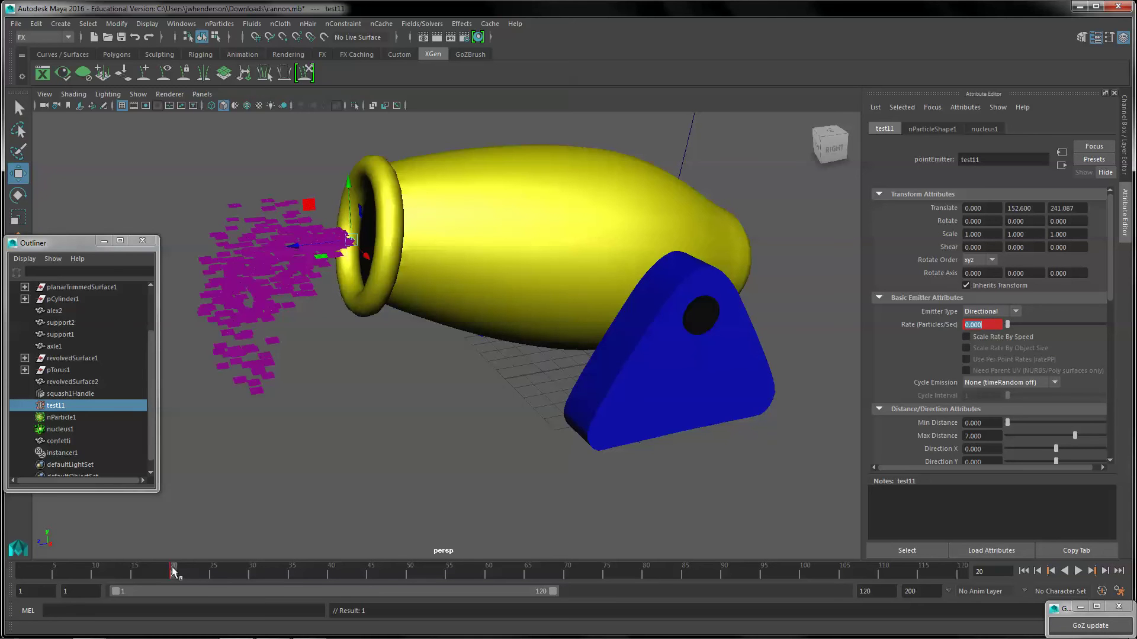
Key the Rate at 3000 on frame 22 and 0 on frame 24, then scrub to preview
left_click_drag(173, 572, 190, 571)
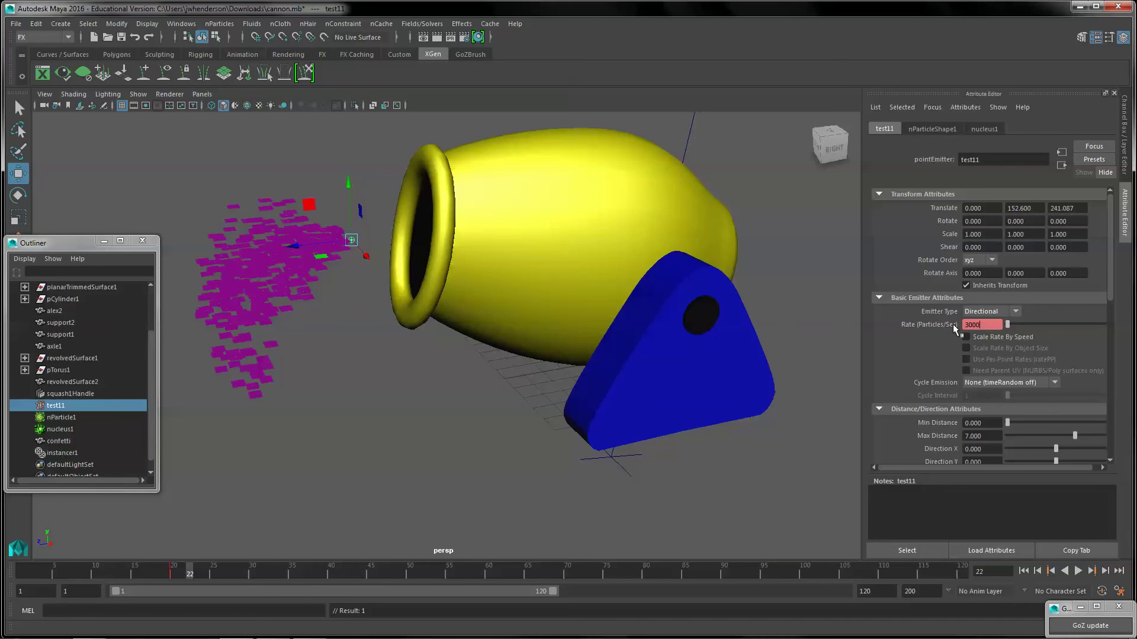
right_click(989, 324)
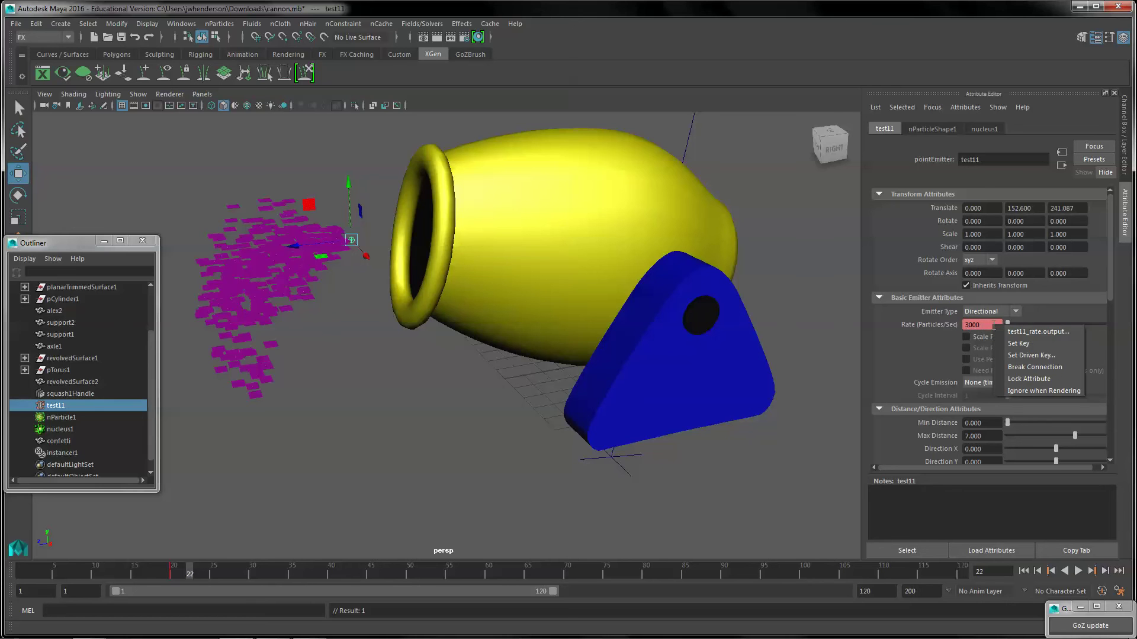
left_click(1007, 344)
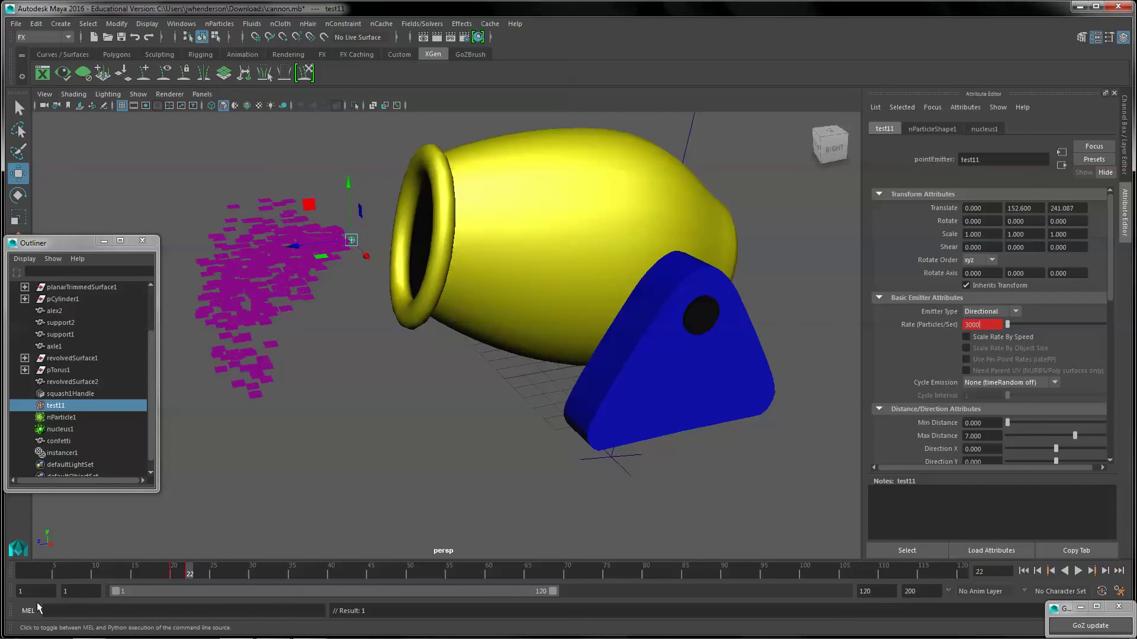
left_click(208, 572)
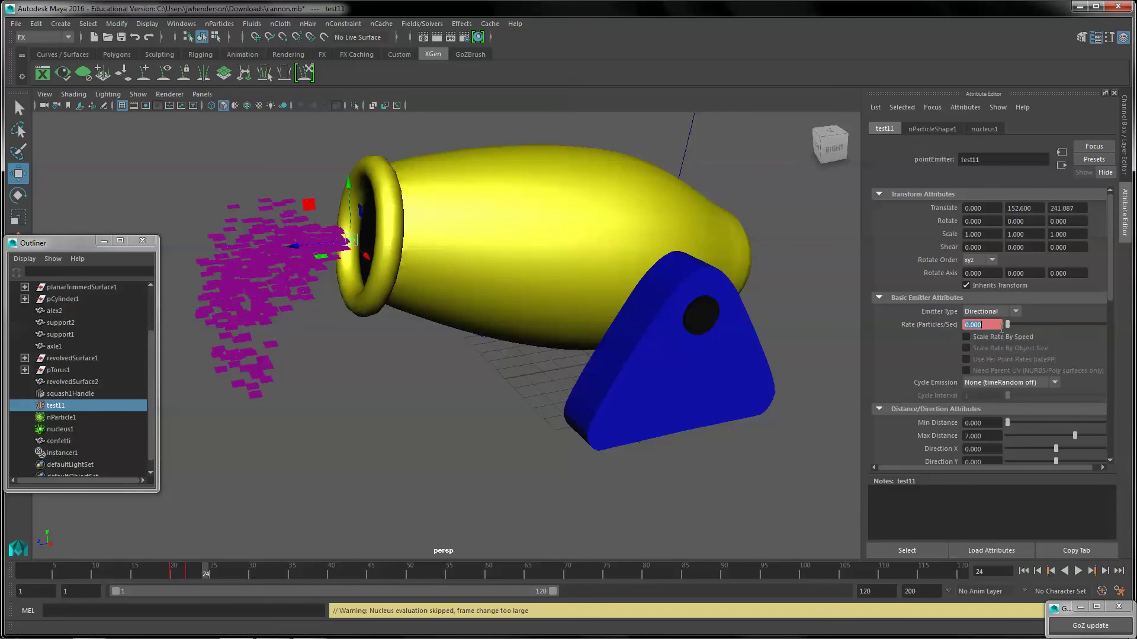
right_click(997, 328)
left_click(1020, 346)
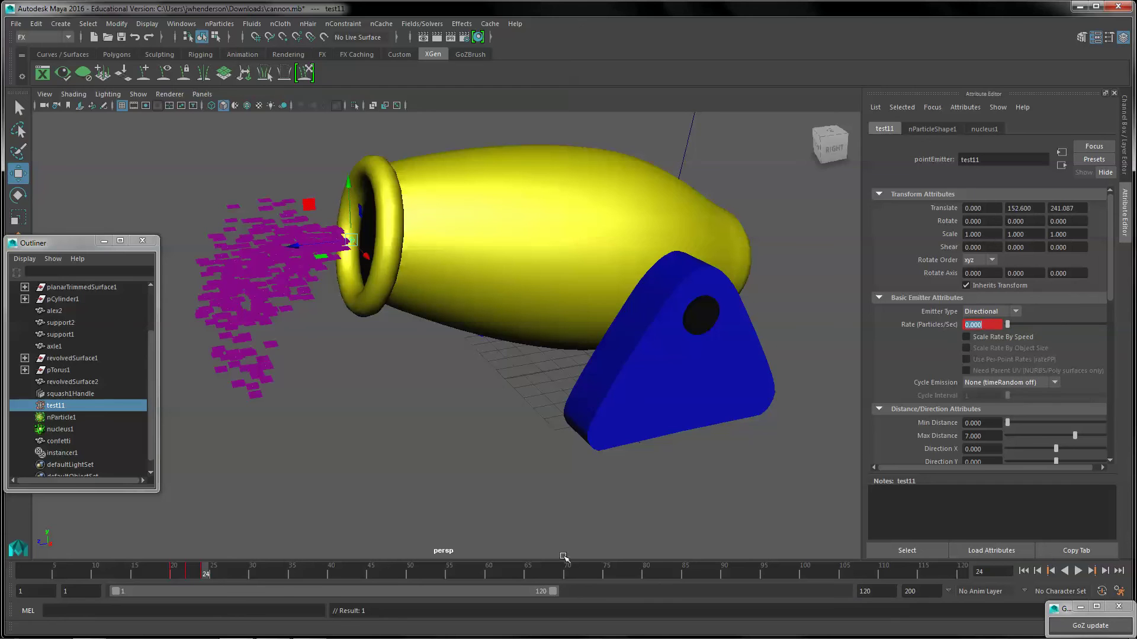
mouse_move(206, 579)
left_mouse_down()
mouse_move(24, 580)
mouse_move(250, 577)
mouse_move(190, 588)
left_mouse_up()
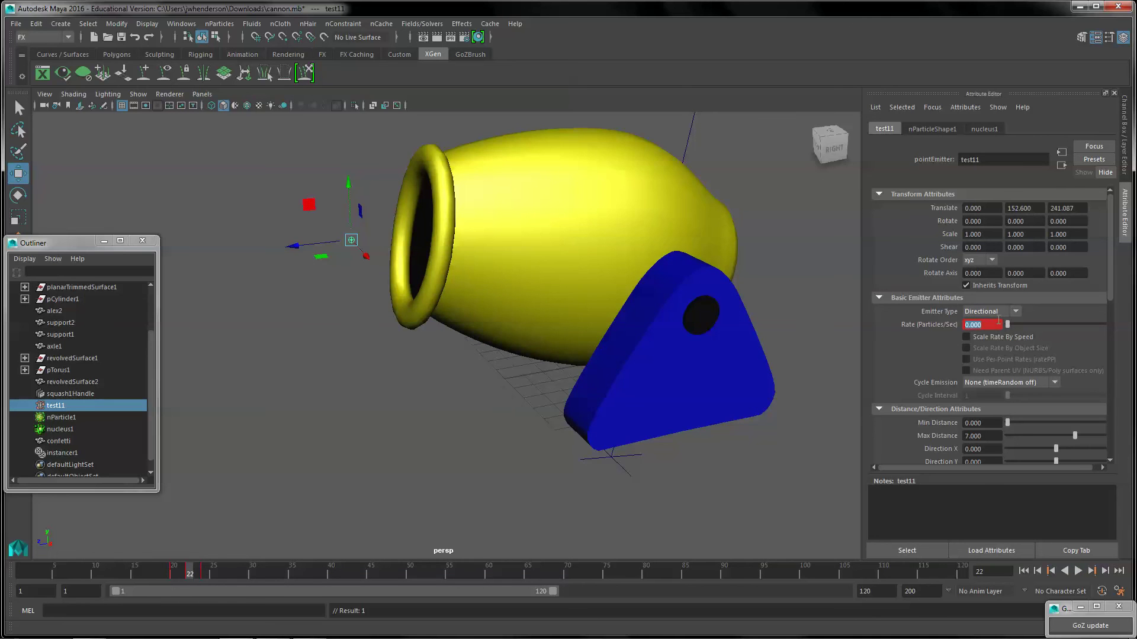
Key the emitter Rate at 3000 on frame 22 and play back to preview the burst
key("Home")
left_click_drag(984, 324, 959, 327)
type("30000")
key("Return")
right_click(998, 324)
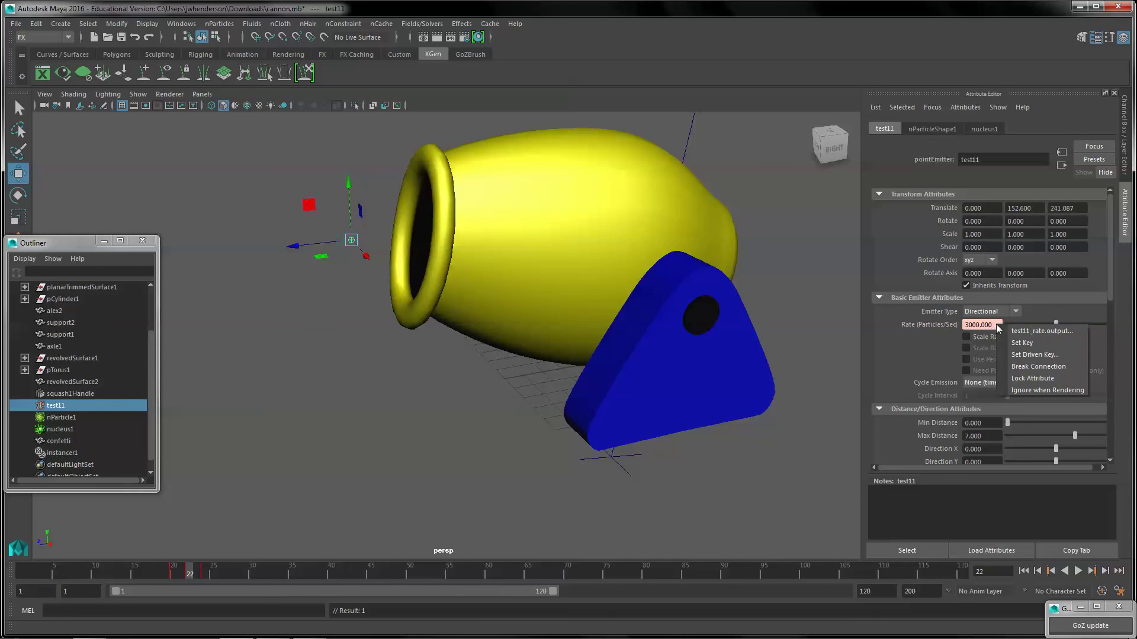
left_click(1016, 342)
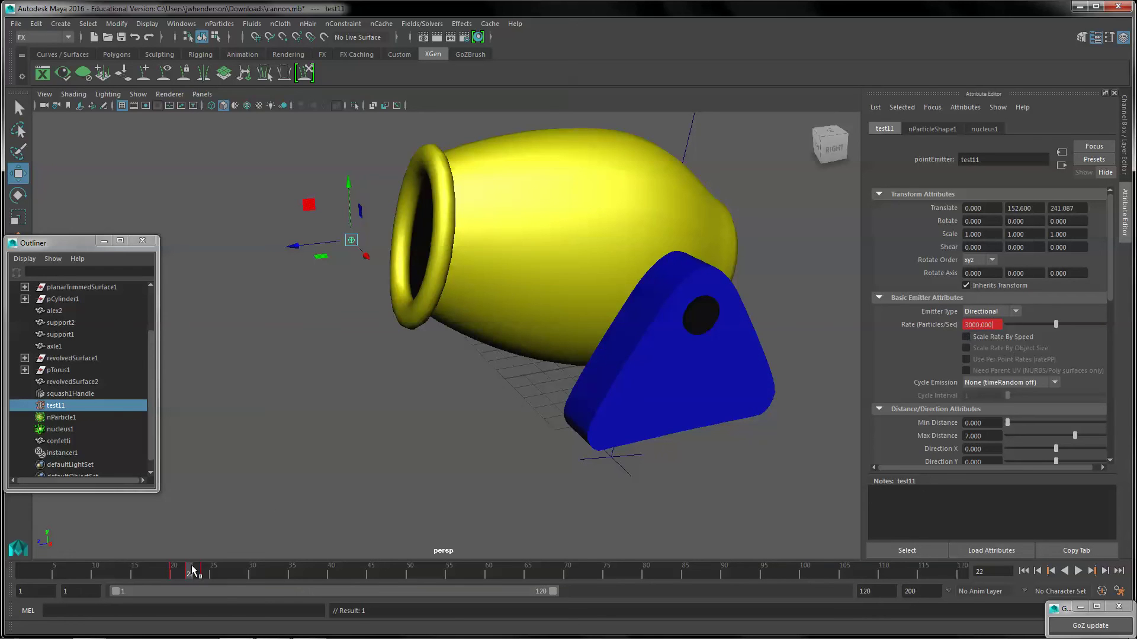
key("alt+v")
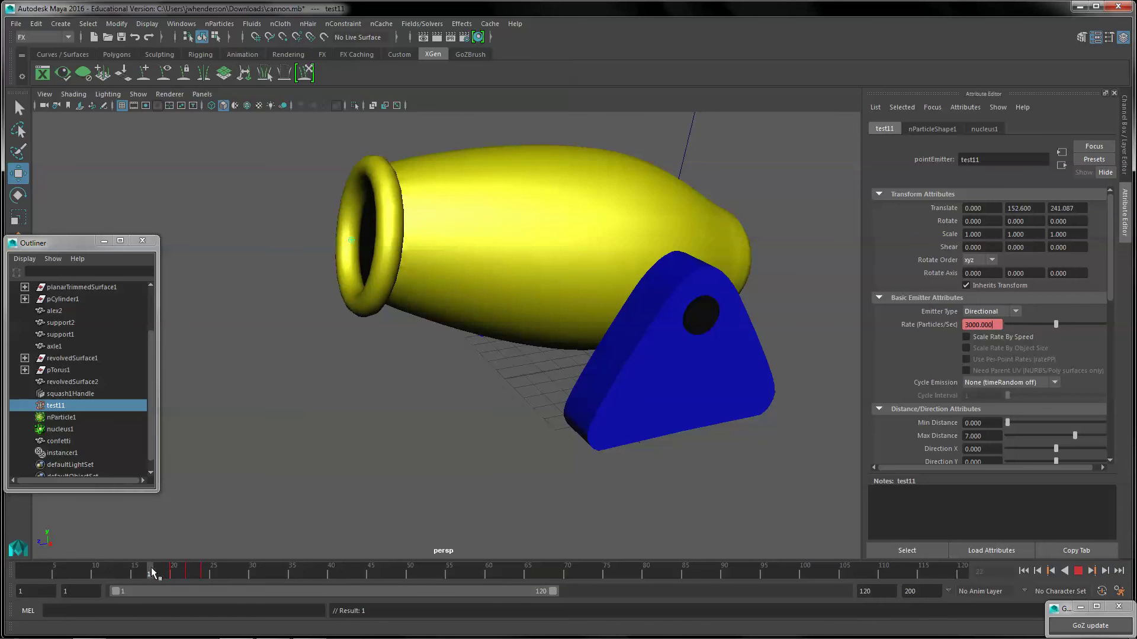
left_click_drag(152, 573, 300, 570)
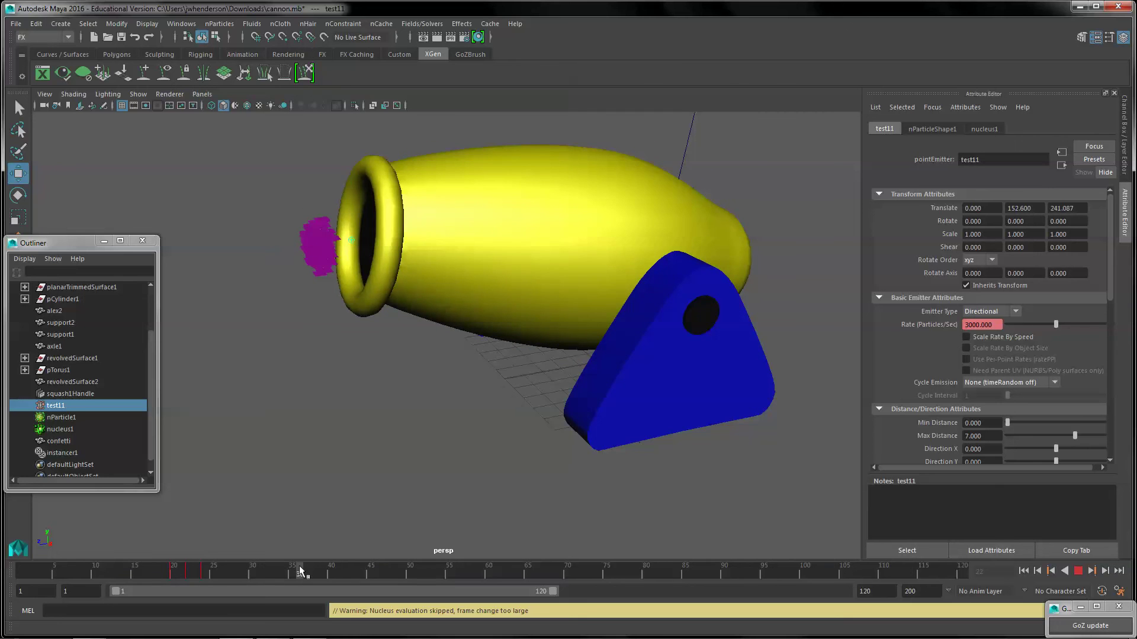
Raise the emission Speed to 250 and replay from frame 1 to watch the spray
scroll(1006, 432, "down", 4)
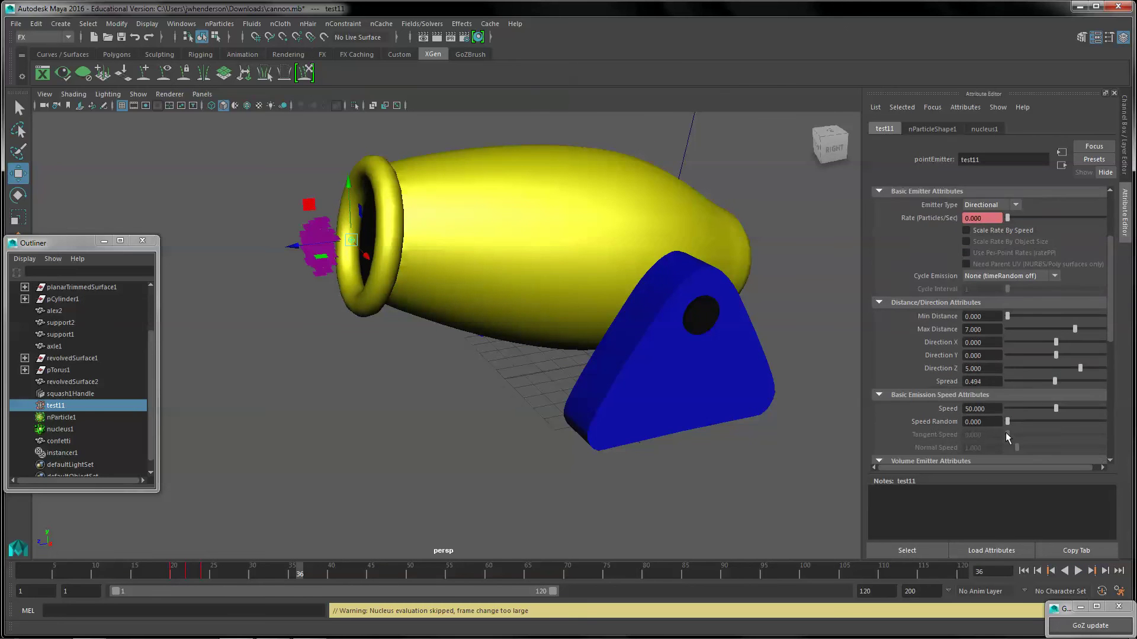
left_click(997, 374)
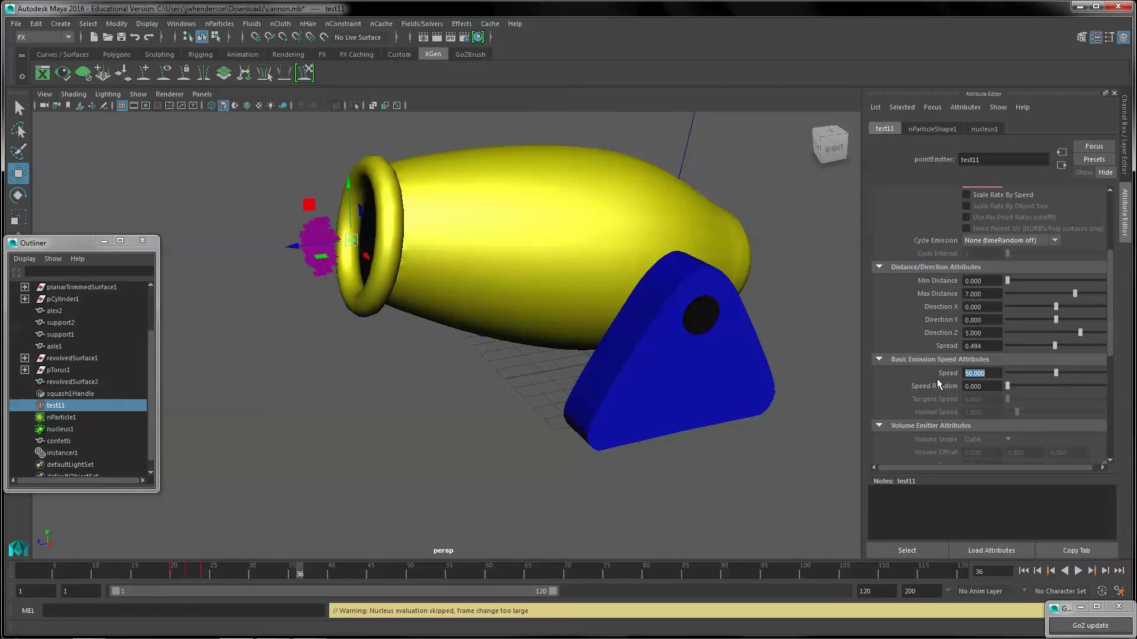
type("250")
key("Return")
left_click(53, 573)
key("alt+v")
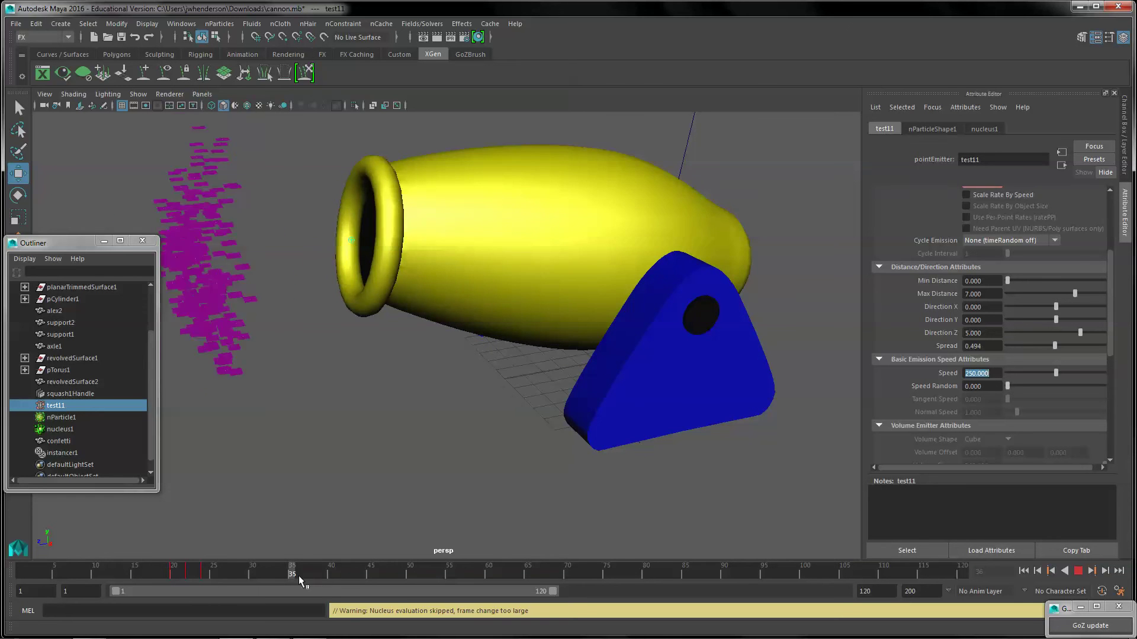
left_click_drag(53, 579, 2, 586)
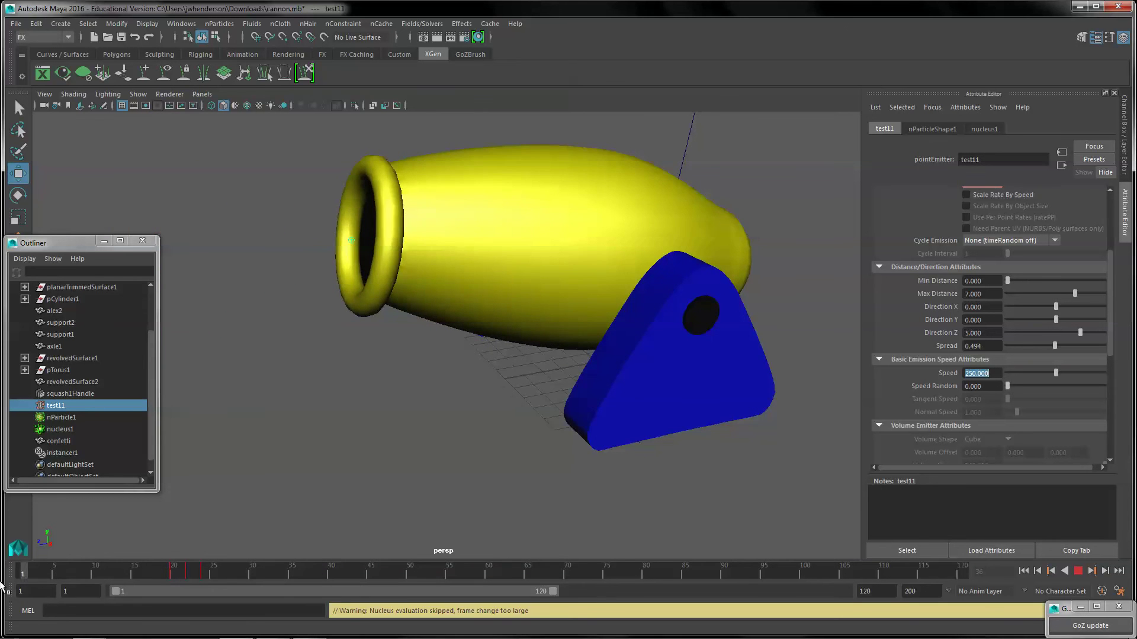
left_click_drag(151, 580, 275, 585)
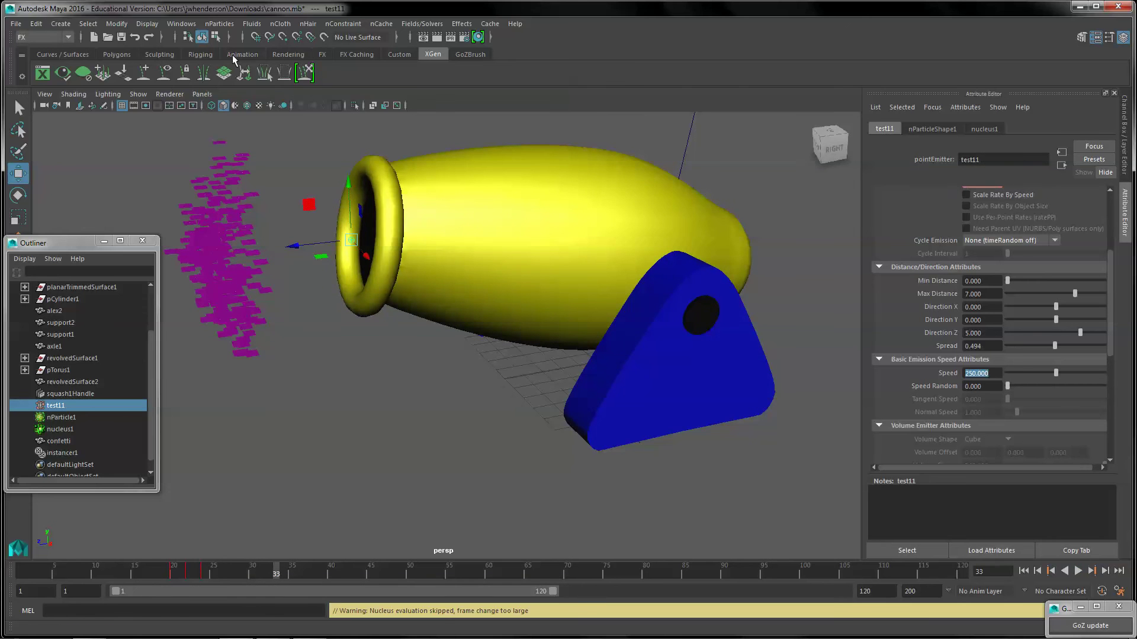
Open the Graph Editor for the emitter and move it aside to uncover the scene
left_click(187, 24)
mouse_move(197, 52)
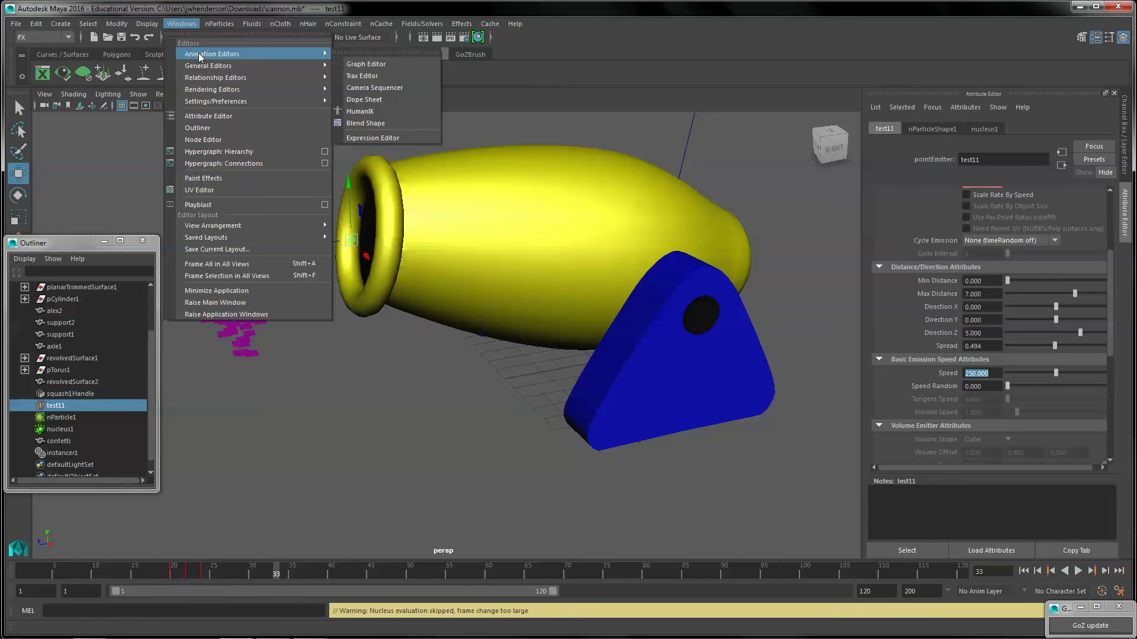
left_click(358, 64)
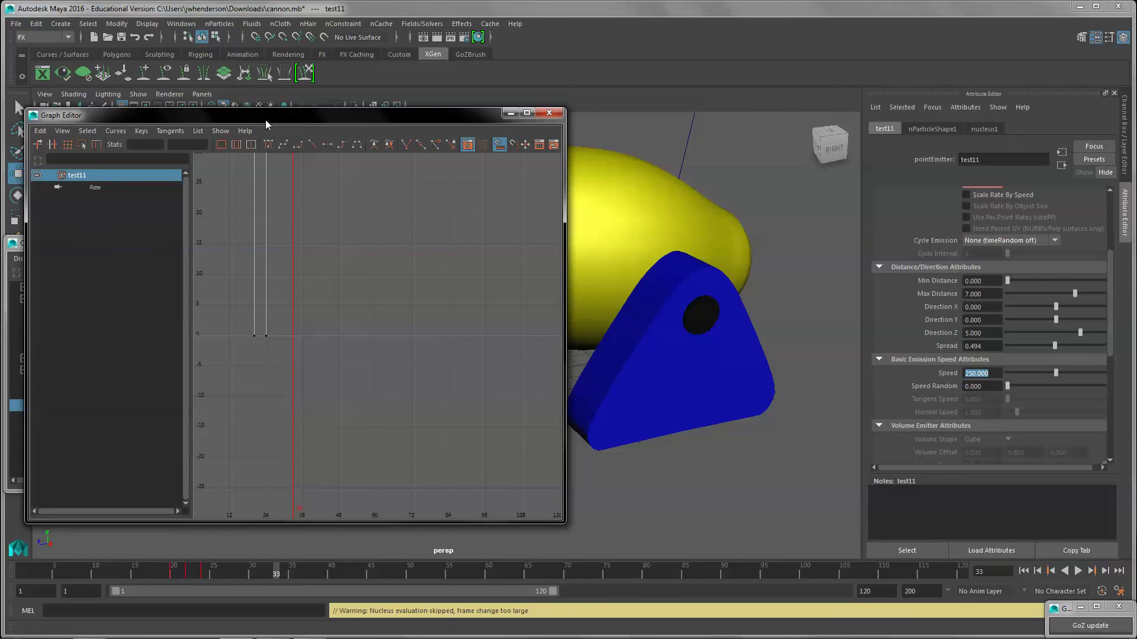
left_click_drag(265, 119, 646, 80)
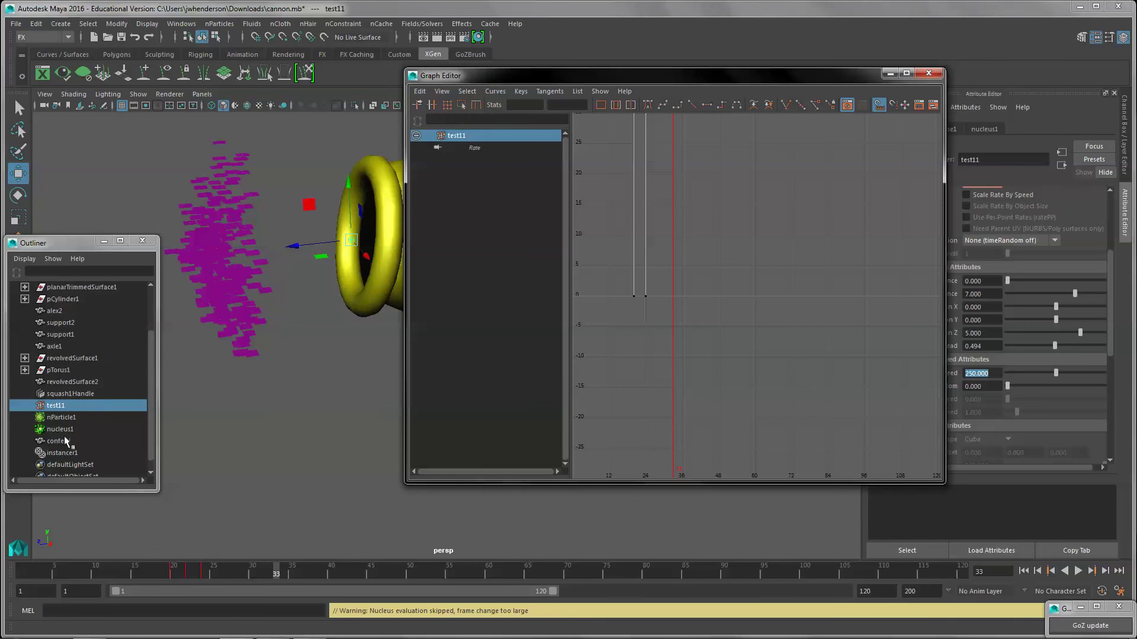
scroll(703, 253, "down", 3)
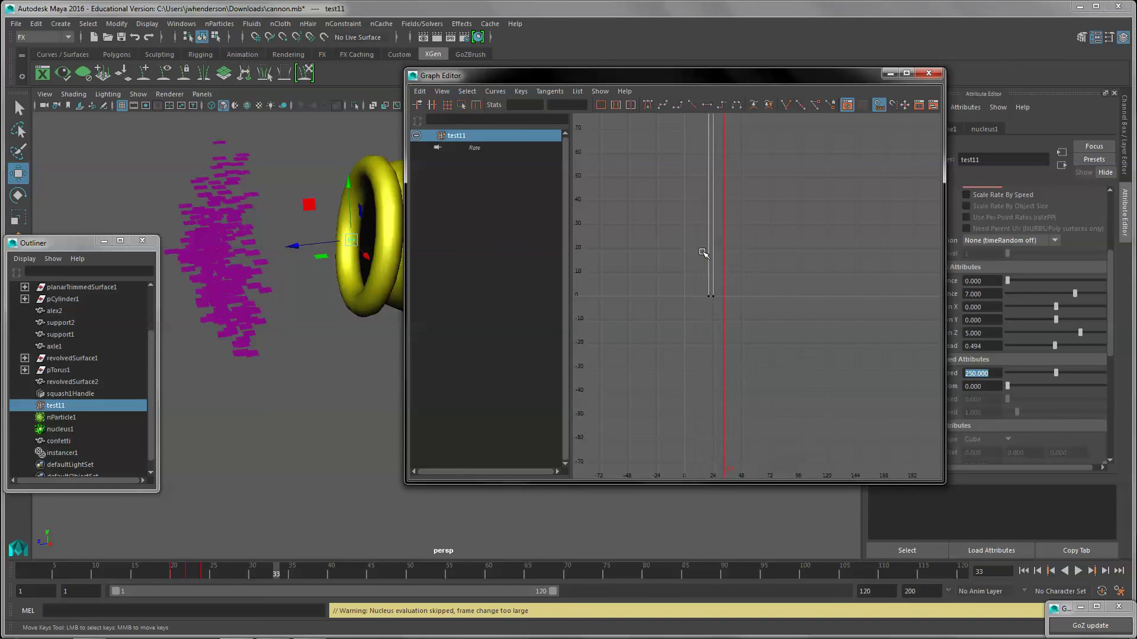
scroll(704, 256, "down", 10)
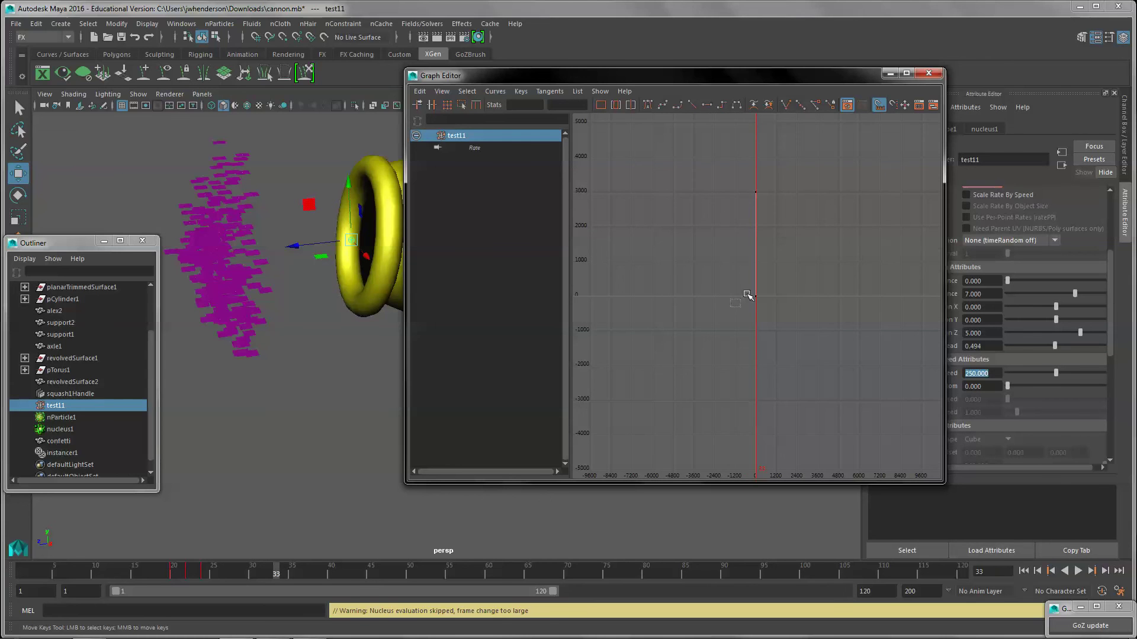
Select and frame the Rate key, shift it later in time, then return to frame 1
left_click_drag(747, 294, 779, 252)
key("f")
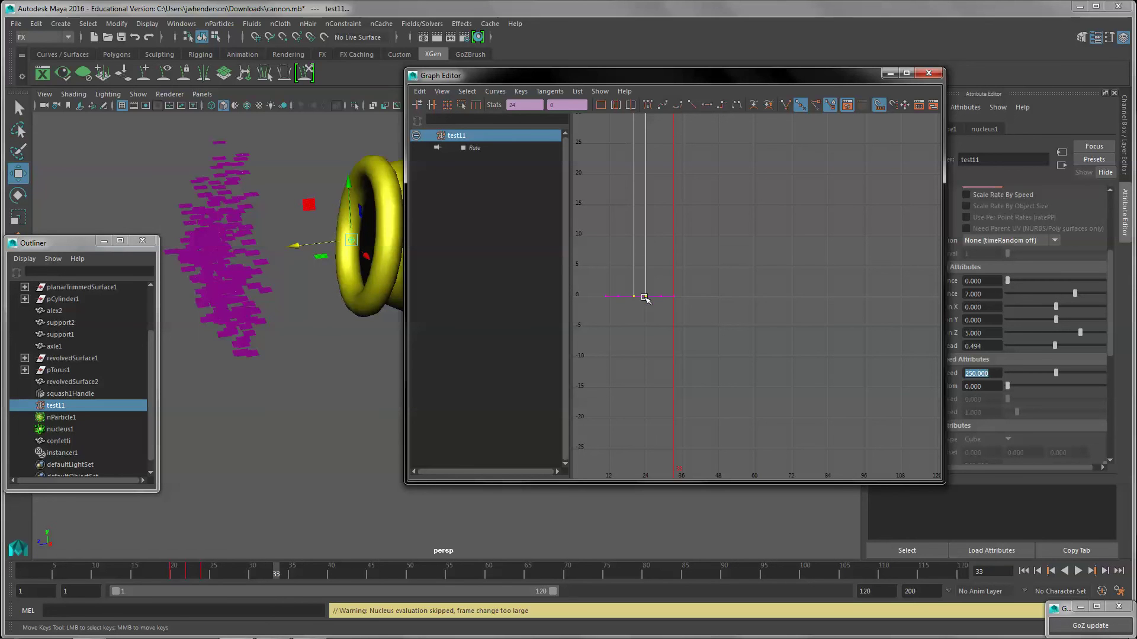
middle_click_drag(644, 297, 655, 262)
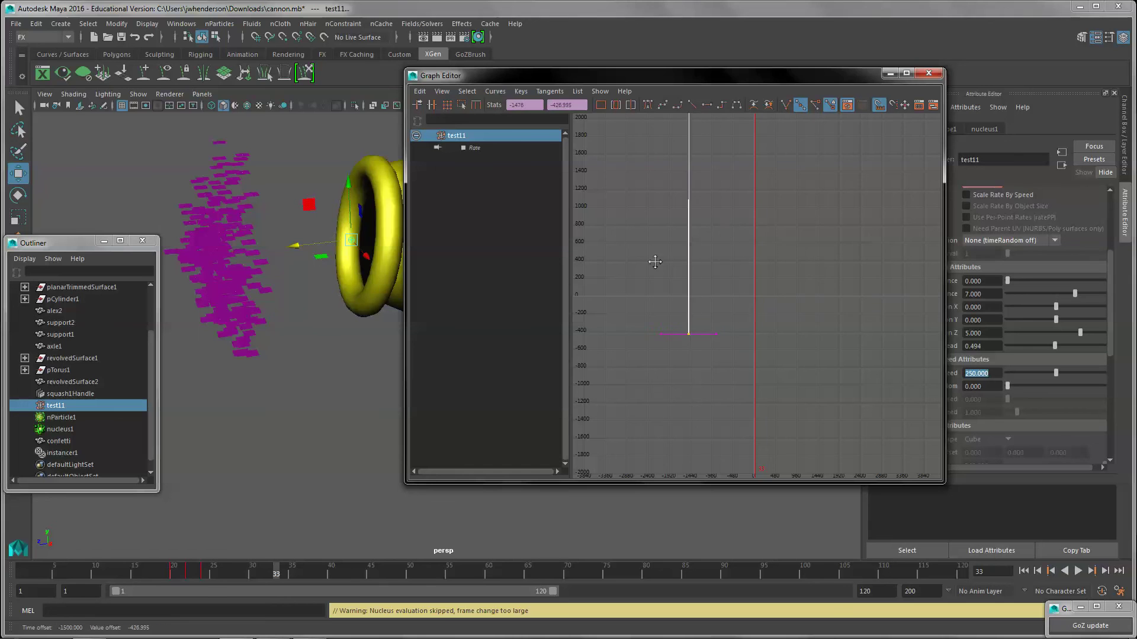
key("ctrl+z")
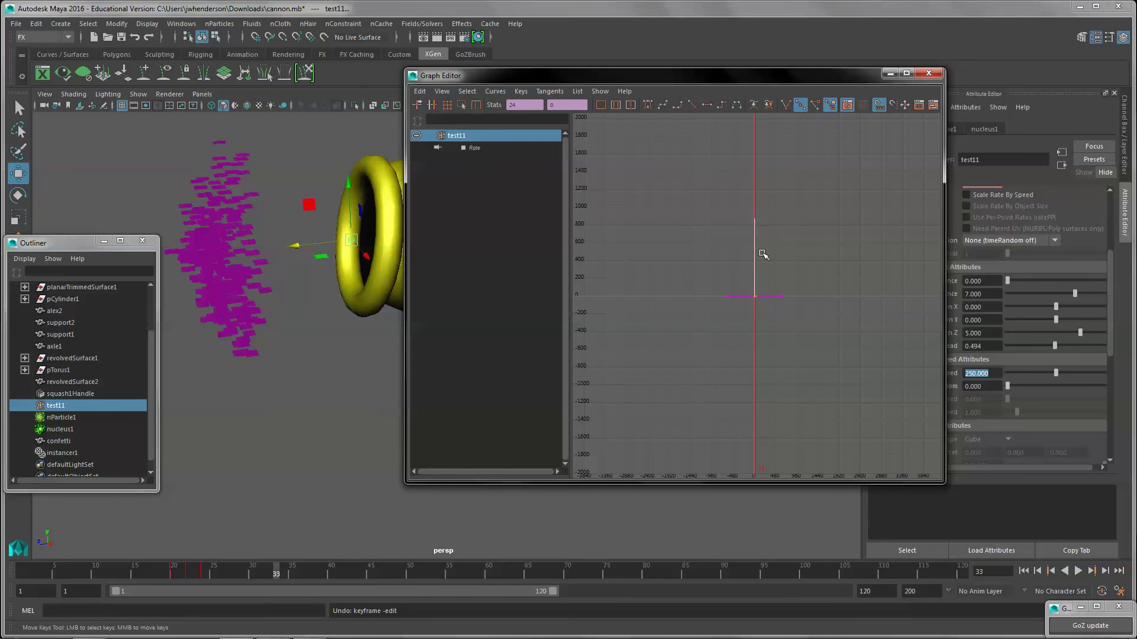
middle_click_drag(762, 296, 767, 296)
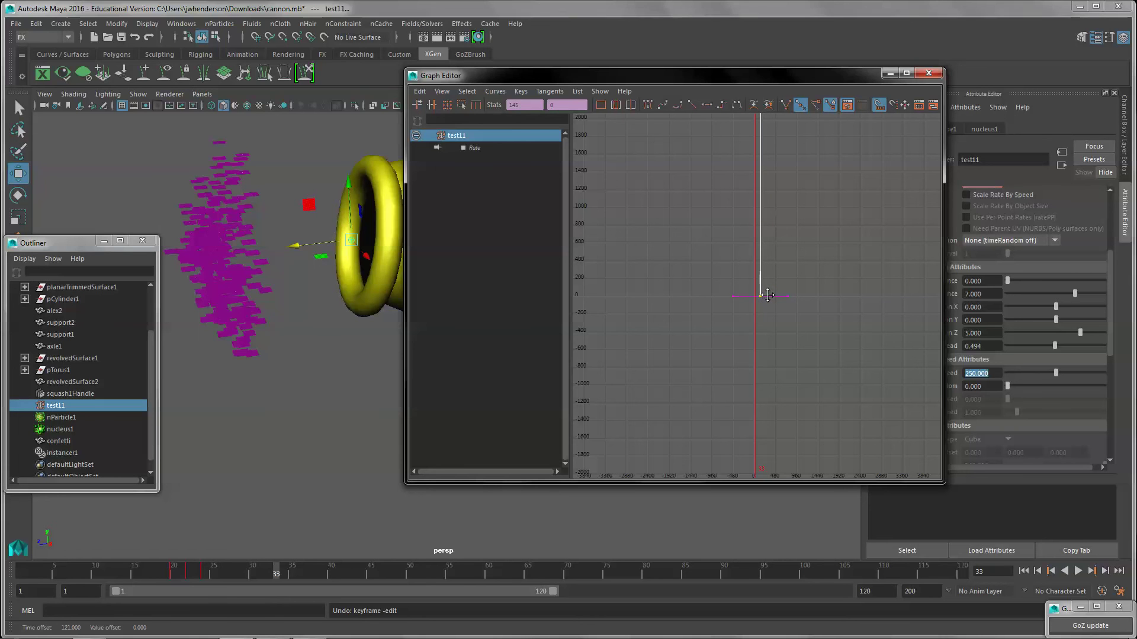
left_click_drag(193, 567, 260, 567)
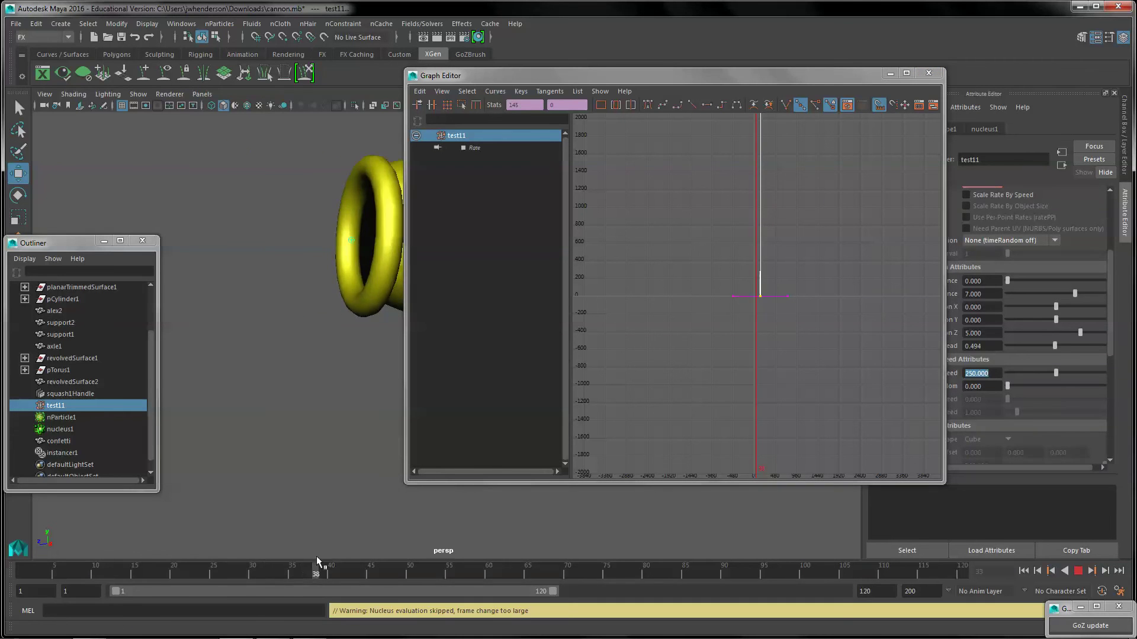
Move the Rate keys back toward frame 26 and replay from frame 1 to check timing
left_click_drag(332, 560, 261, 568)
right_click_drag(593, 359, 622, 350, "alt")
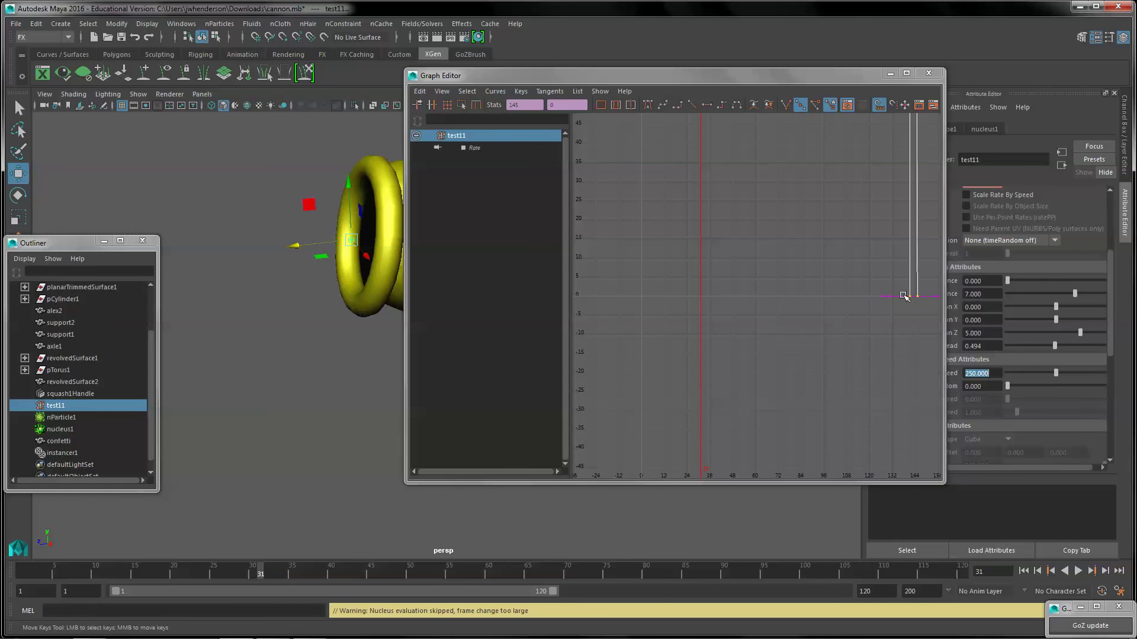
middle_click_drag(904, 296, 681, 296)
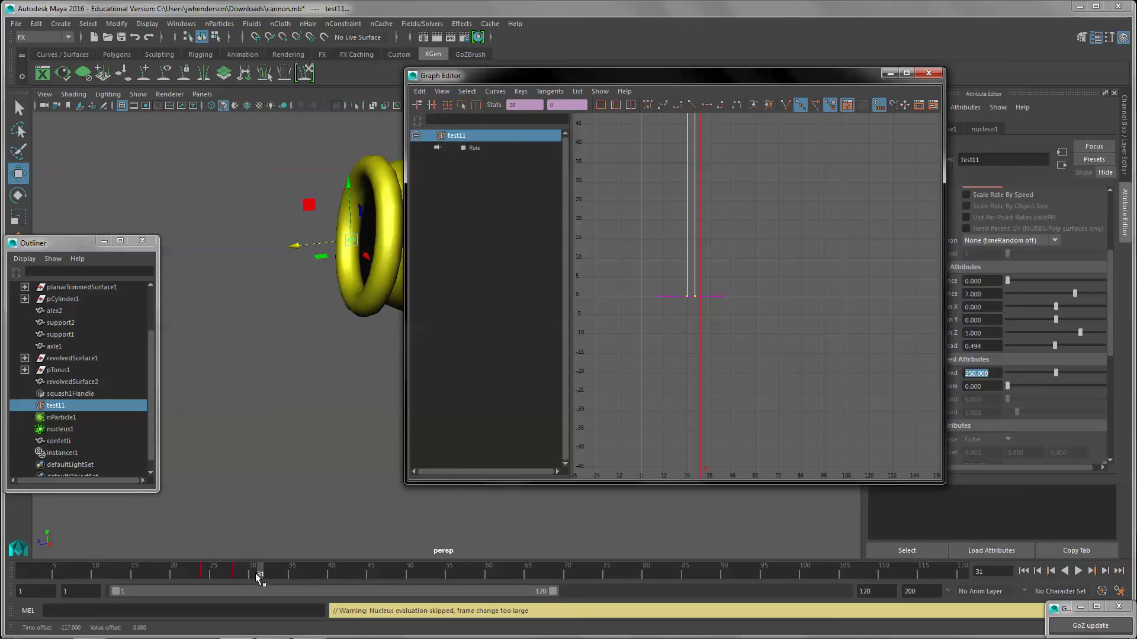
key("alt+shift+v")
key("alt+v")
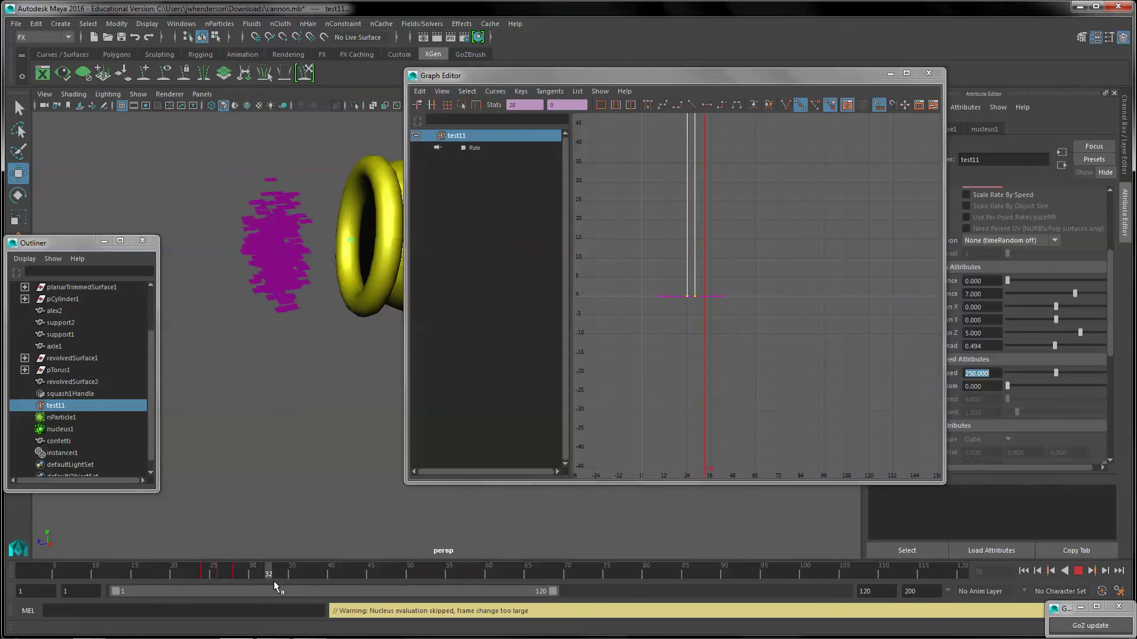
left_click_drag(281, 576, 116, 594)
left_click_drag(31, 594, 21, 594)
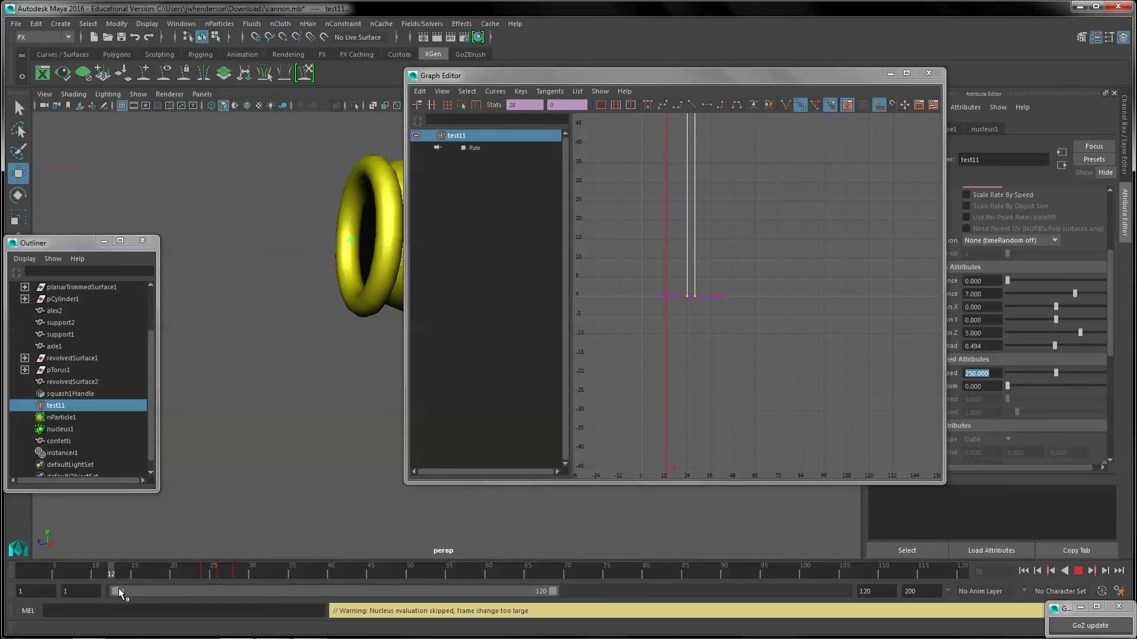
mouse_move(118, 592)
left_mouse_down()
mouse_move(389, 575)
mouse_move(3, 594)
mouse_move(286, 575)
left_mouse_up()
Shift the Rate keys two frames earlier and play back, stopping at frame 46
left_click(680, 286)
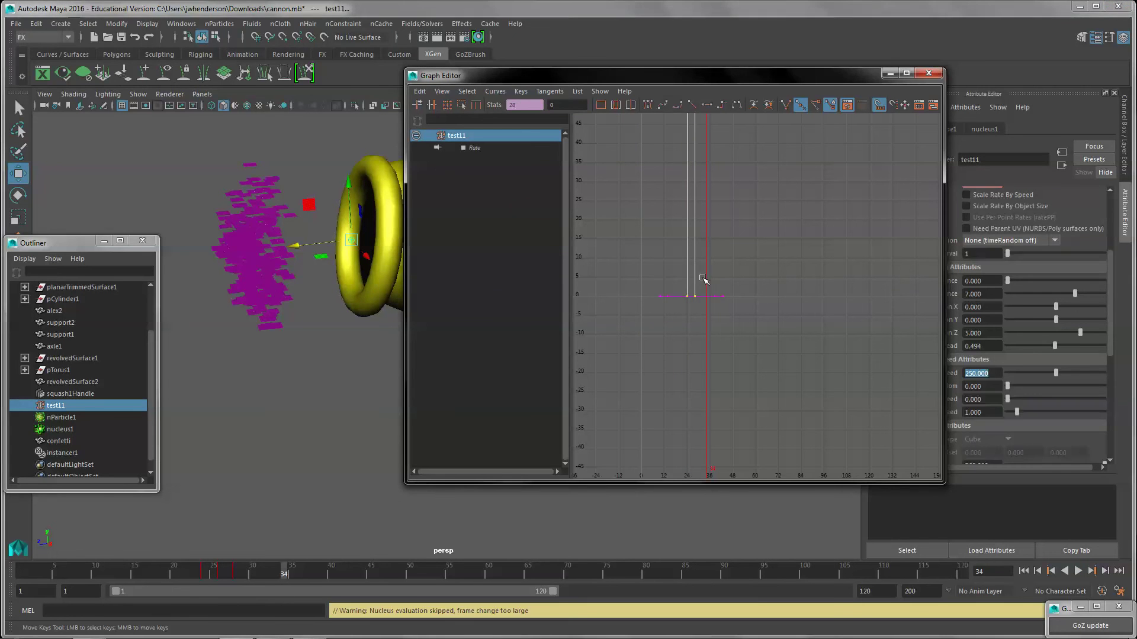
middle_click_drag(685, 297, 680, 301)
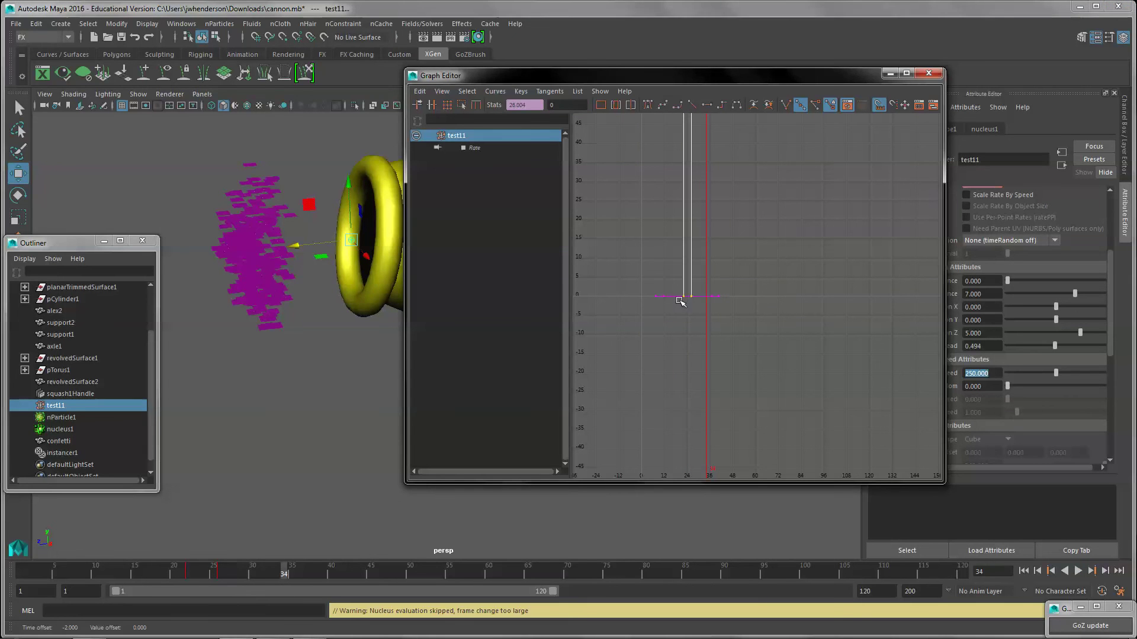
key("alt+v")
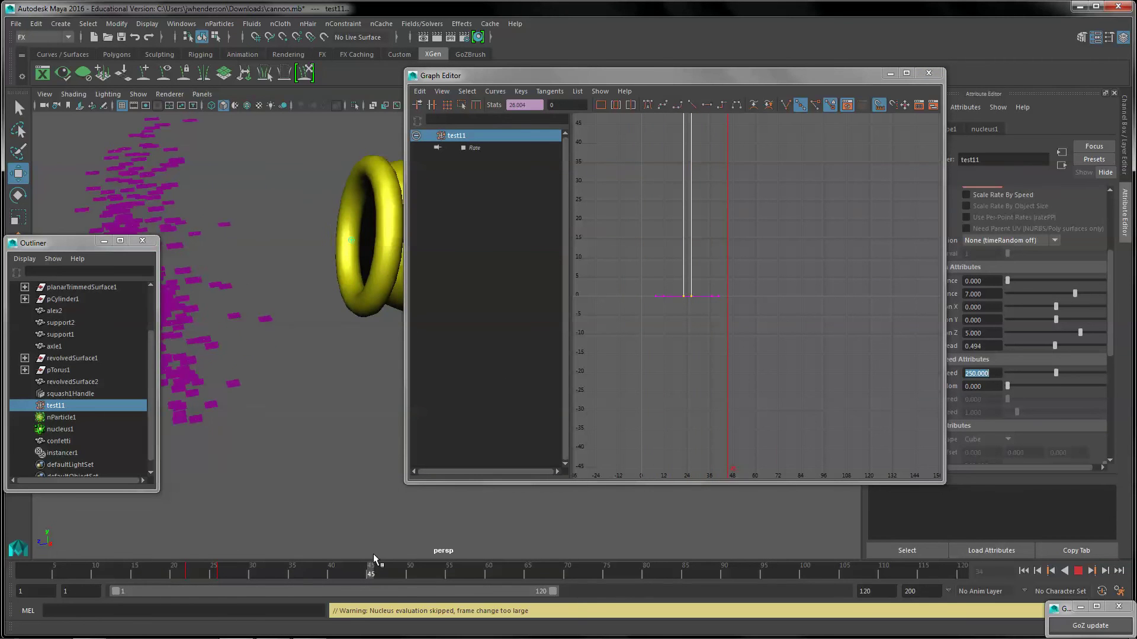
key("alt+v")
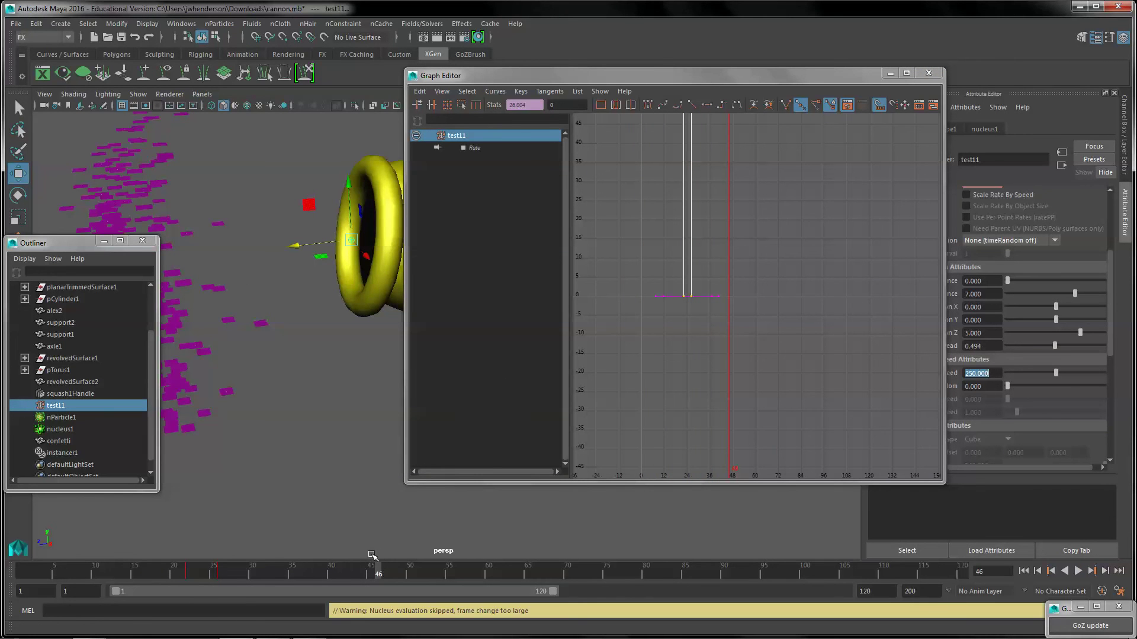